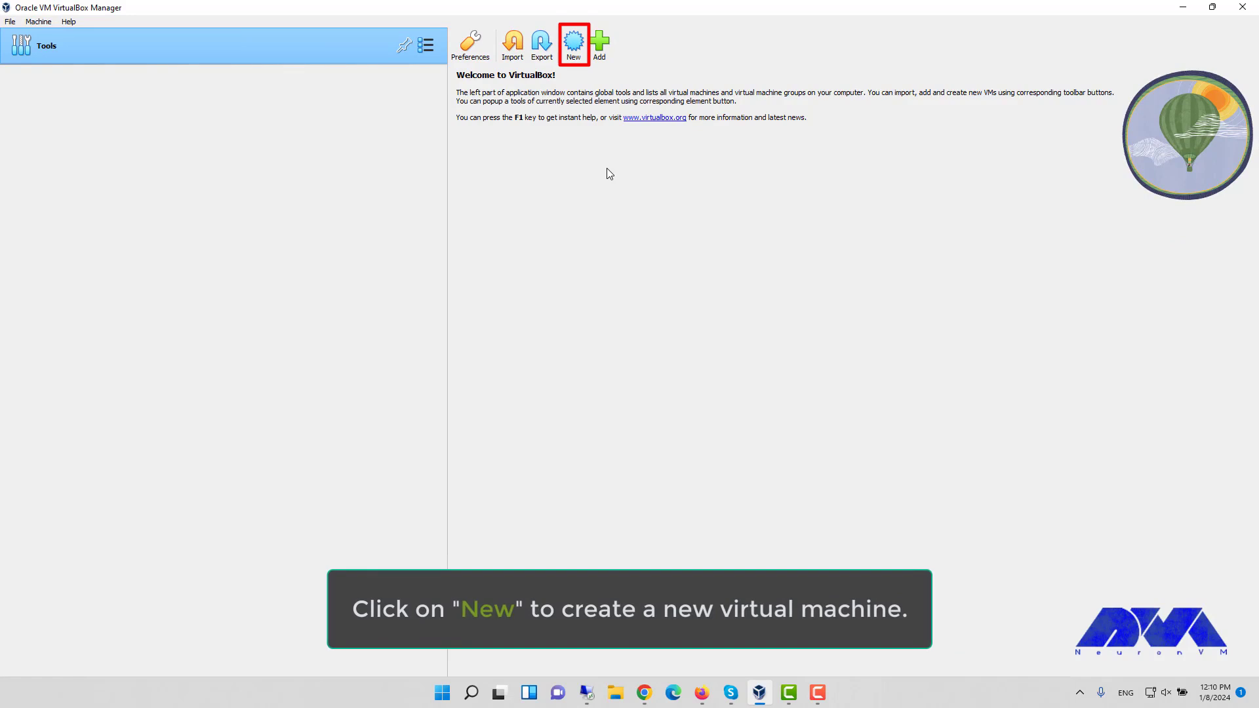
- Create a new VM named Kali in Expert Mode with the kali-linux-2023.3 ISO, version Debian (64-bit)
click(572, 44)
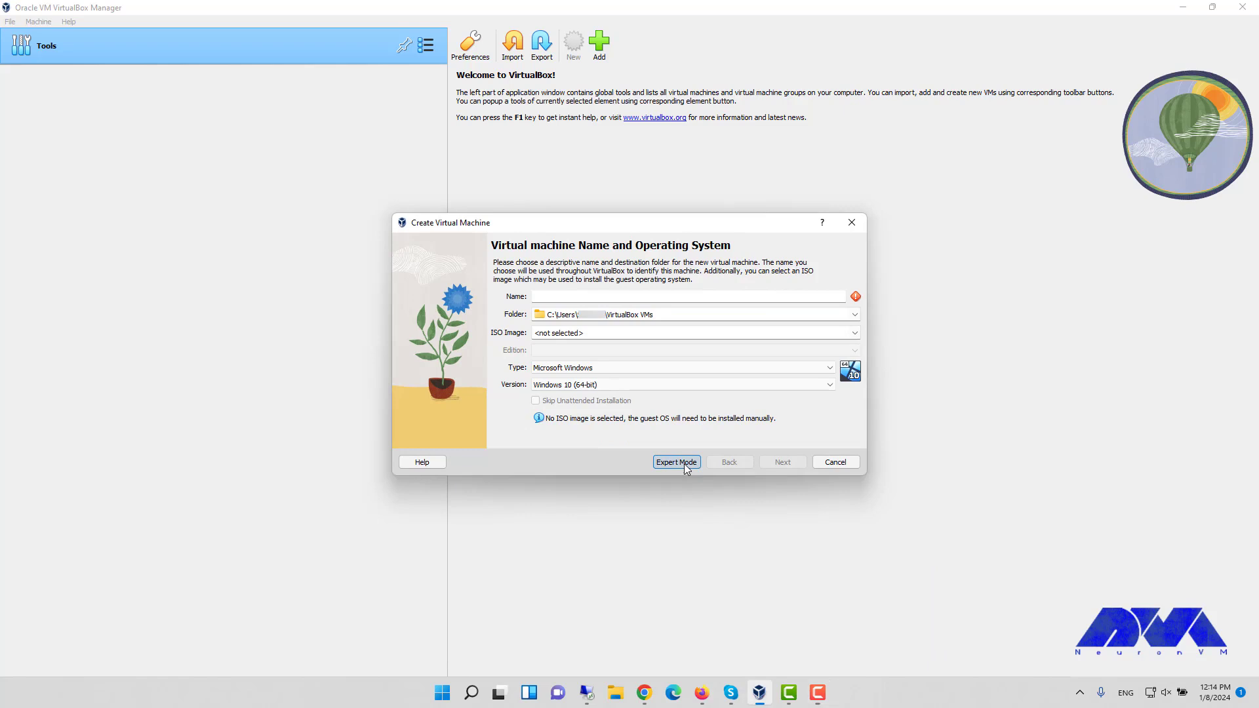
click(676, 463)
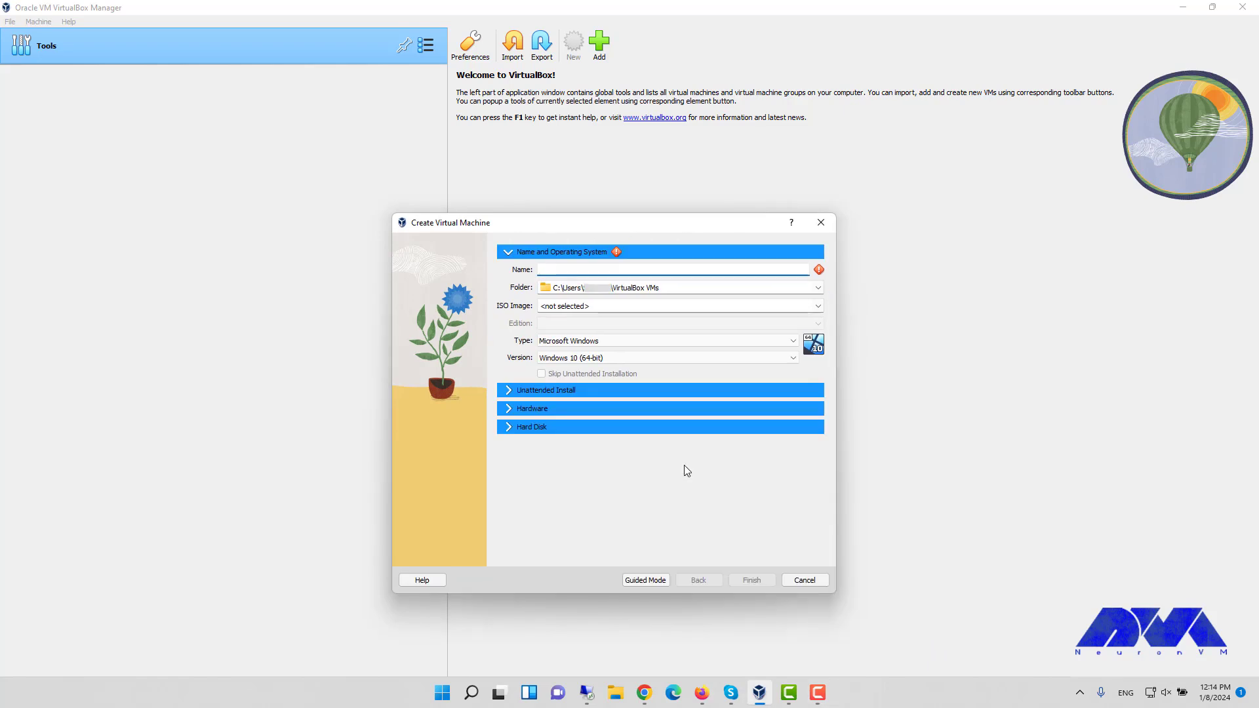
text(Kali)
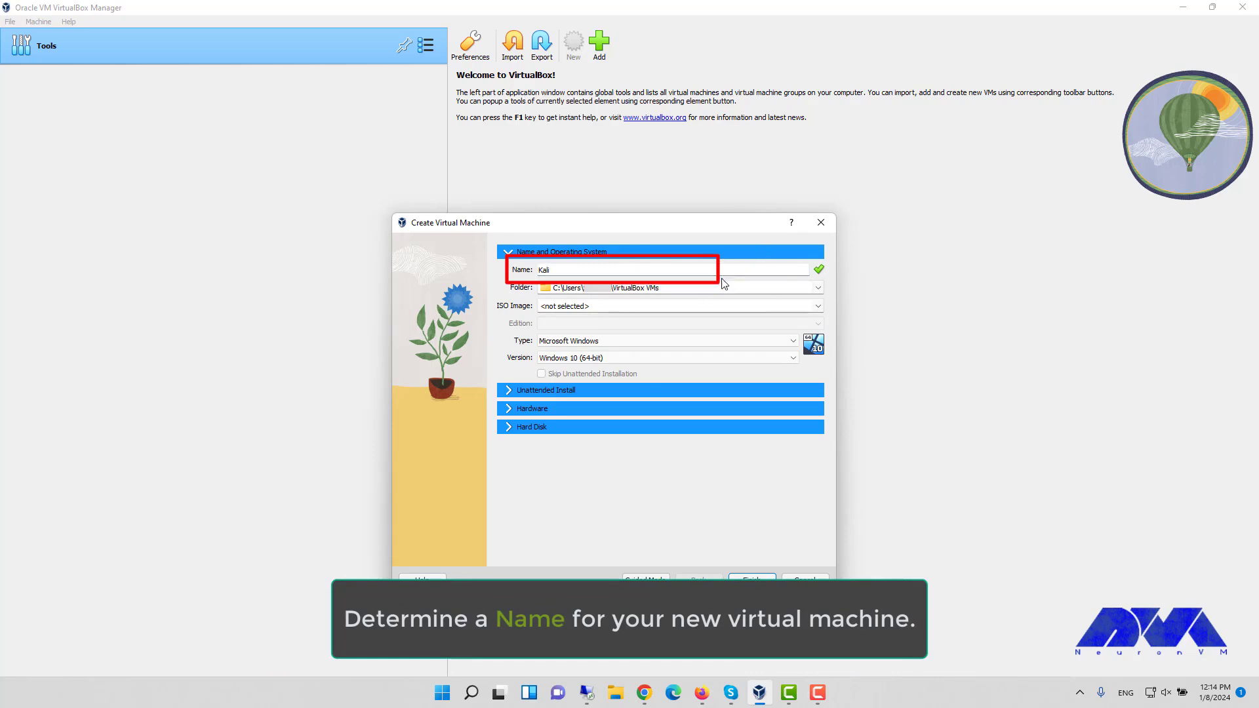
click(819, 306)
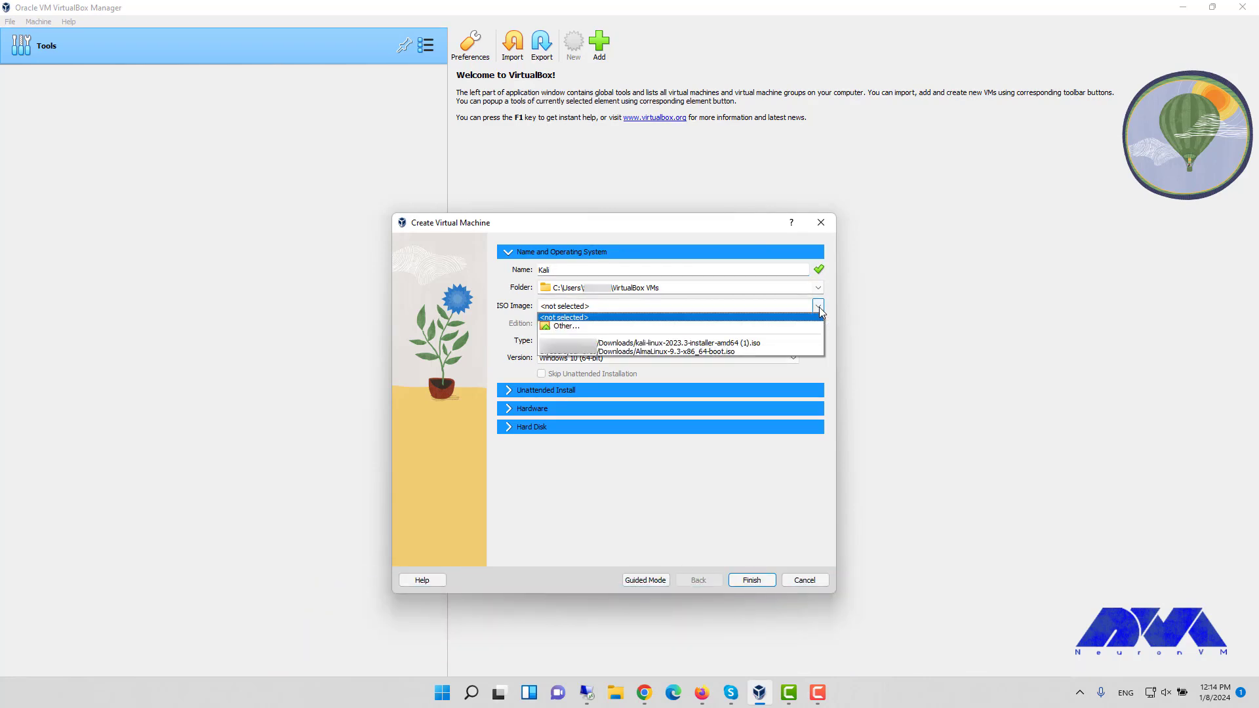
click(714, 340)
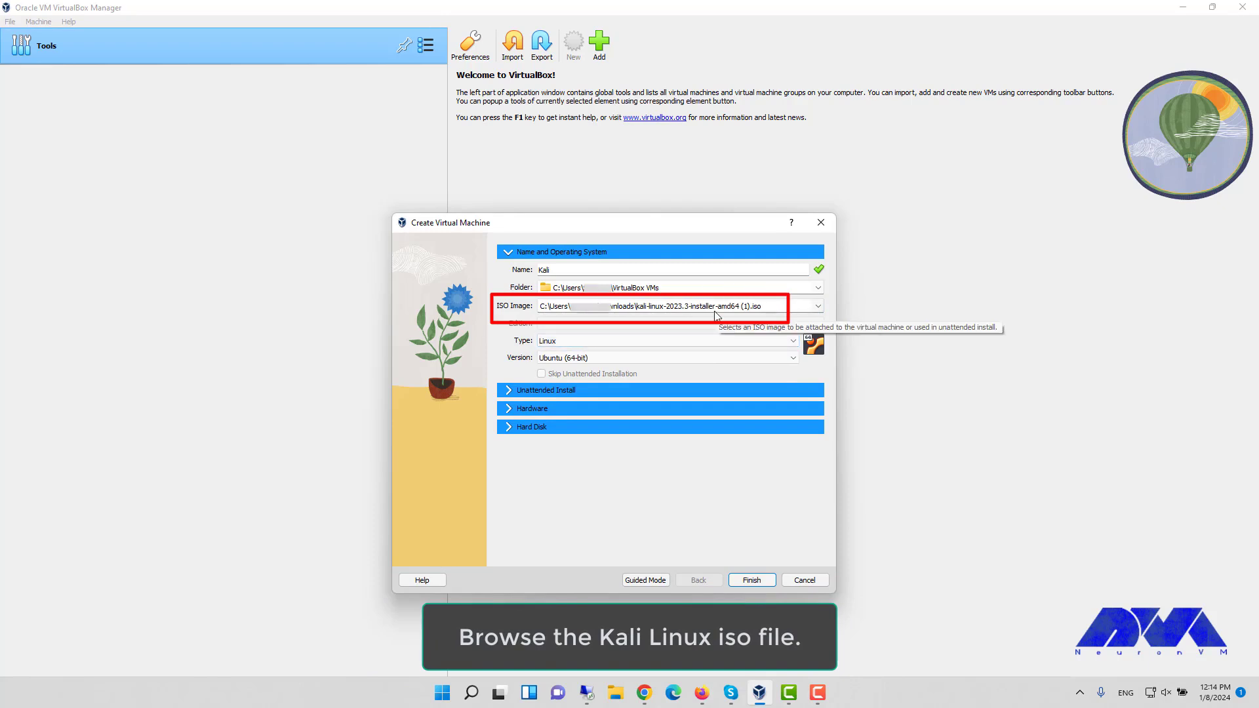
click(779, 357)
scroll(586, 403, up, 5)
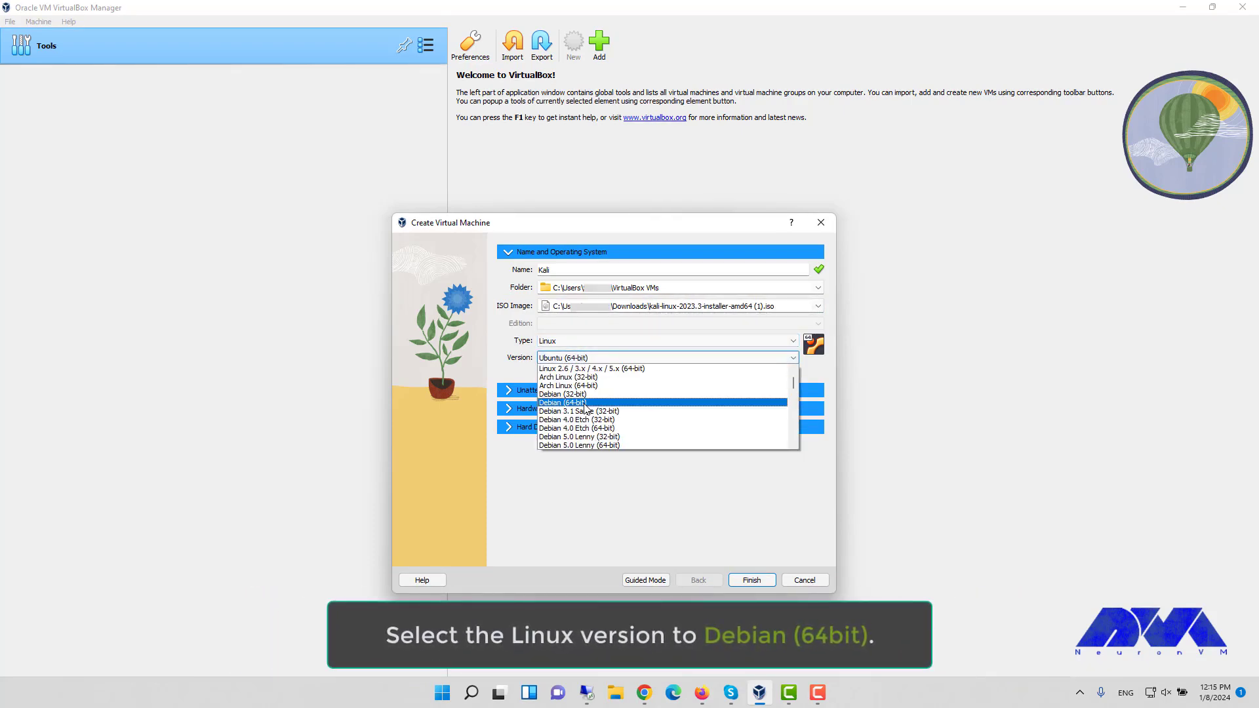
click(586, 402)
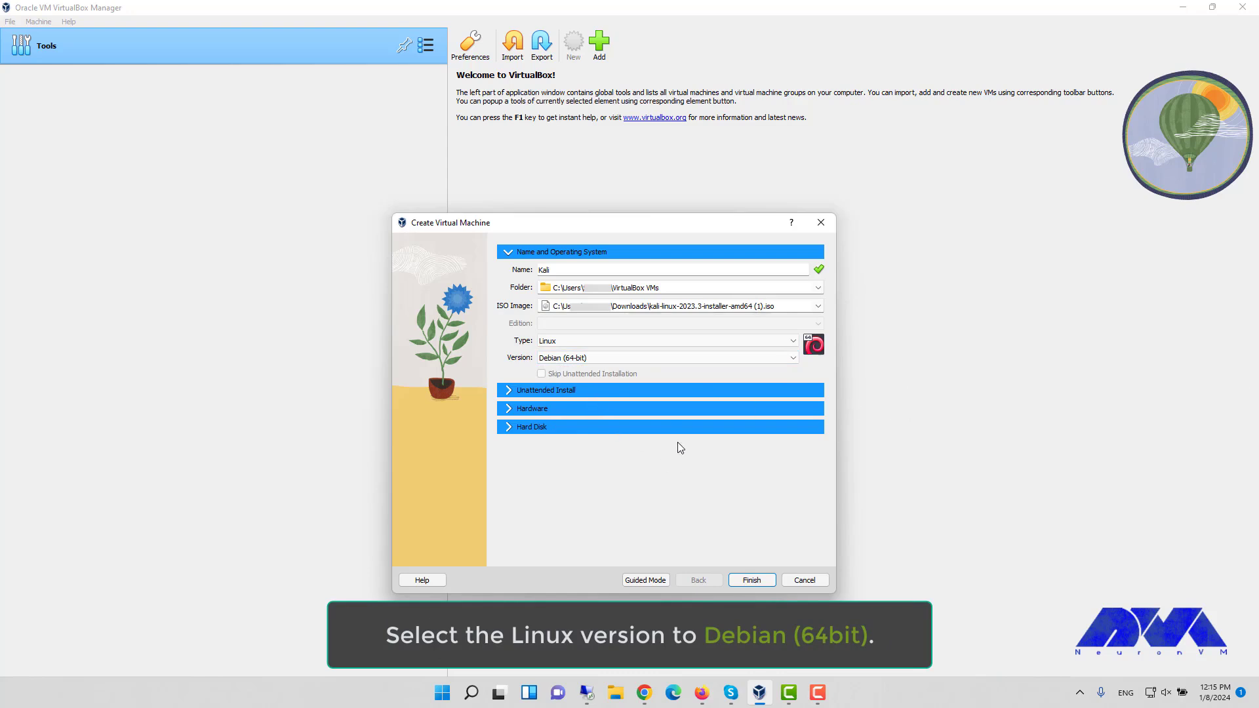
- Check the 2048 MB memory, one CPU and 20 GB VDI disk, then finish creating Kali
click(511, 409)
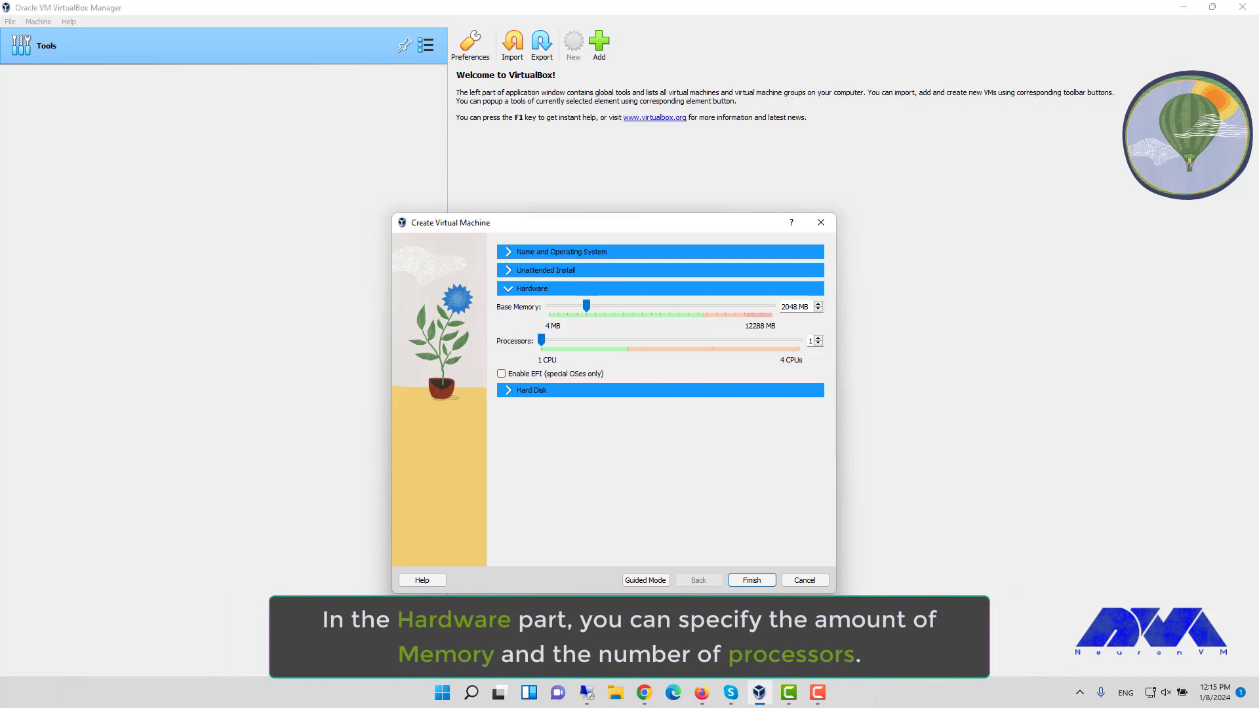
click(532, 390)
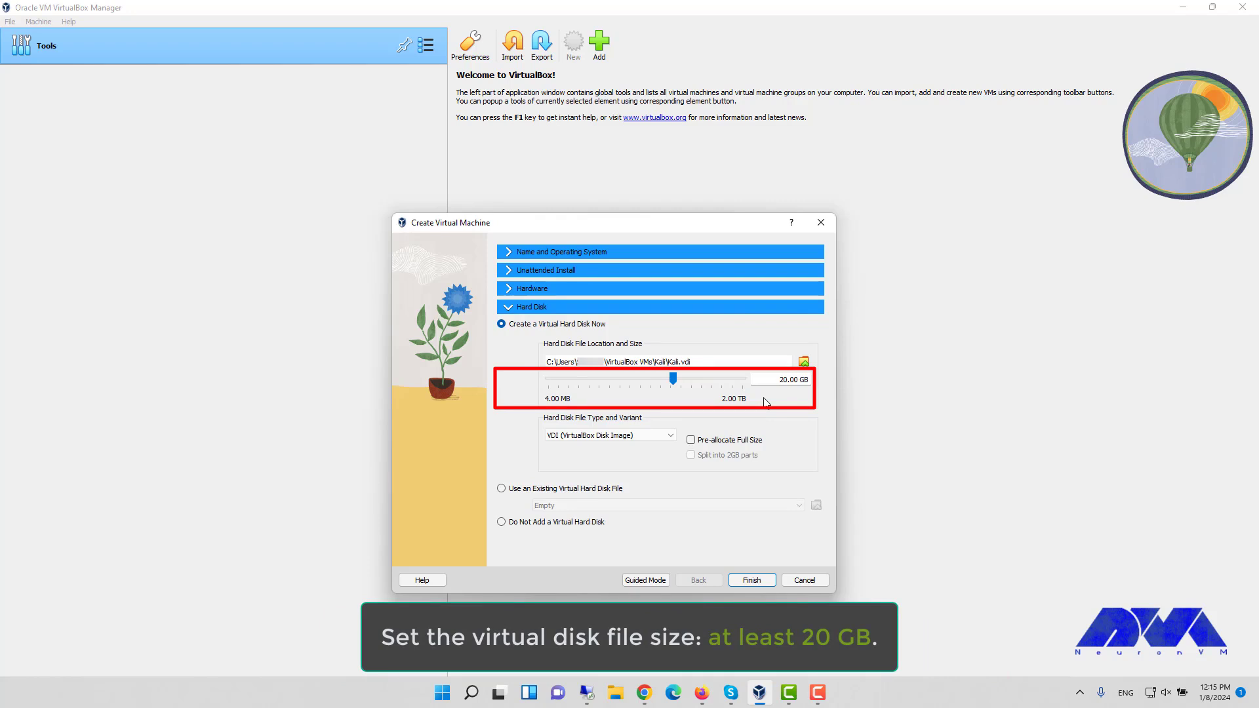
click(754, 582)
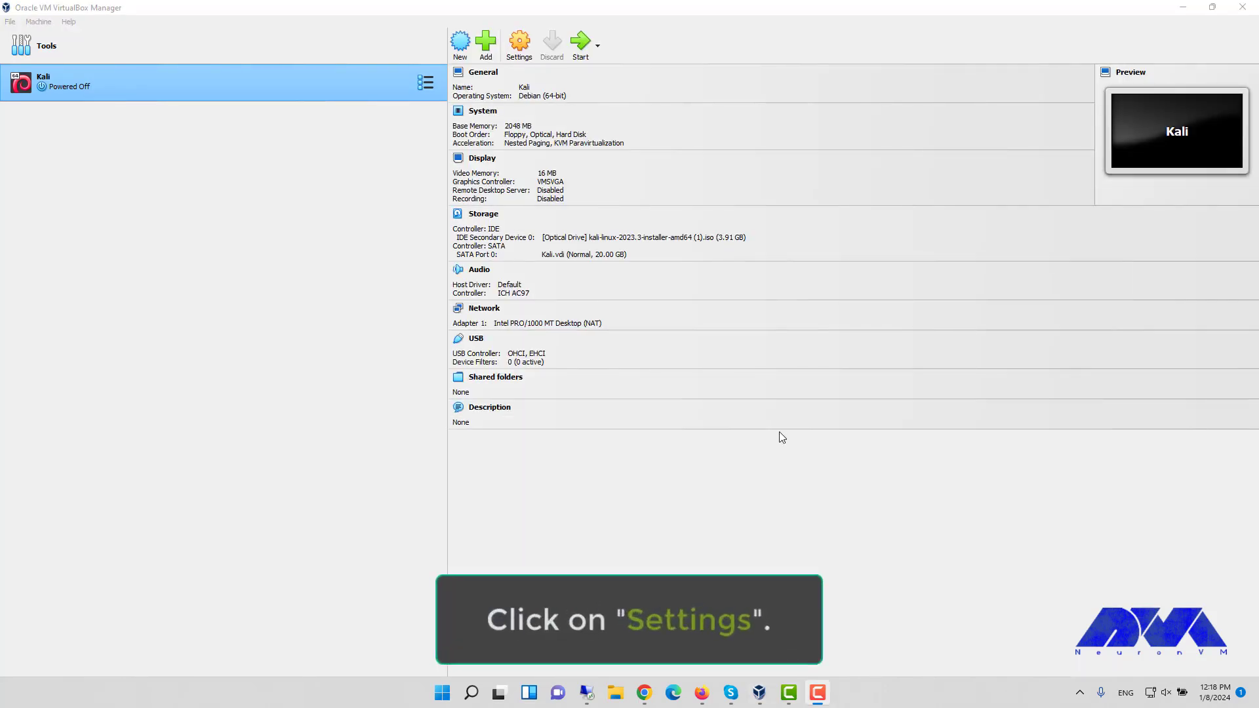
- Set Kali's video memory to 128 MB with 3D acceleration enabled, save, and reopen Settings
click(518, 48)
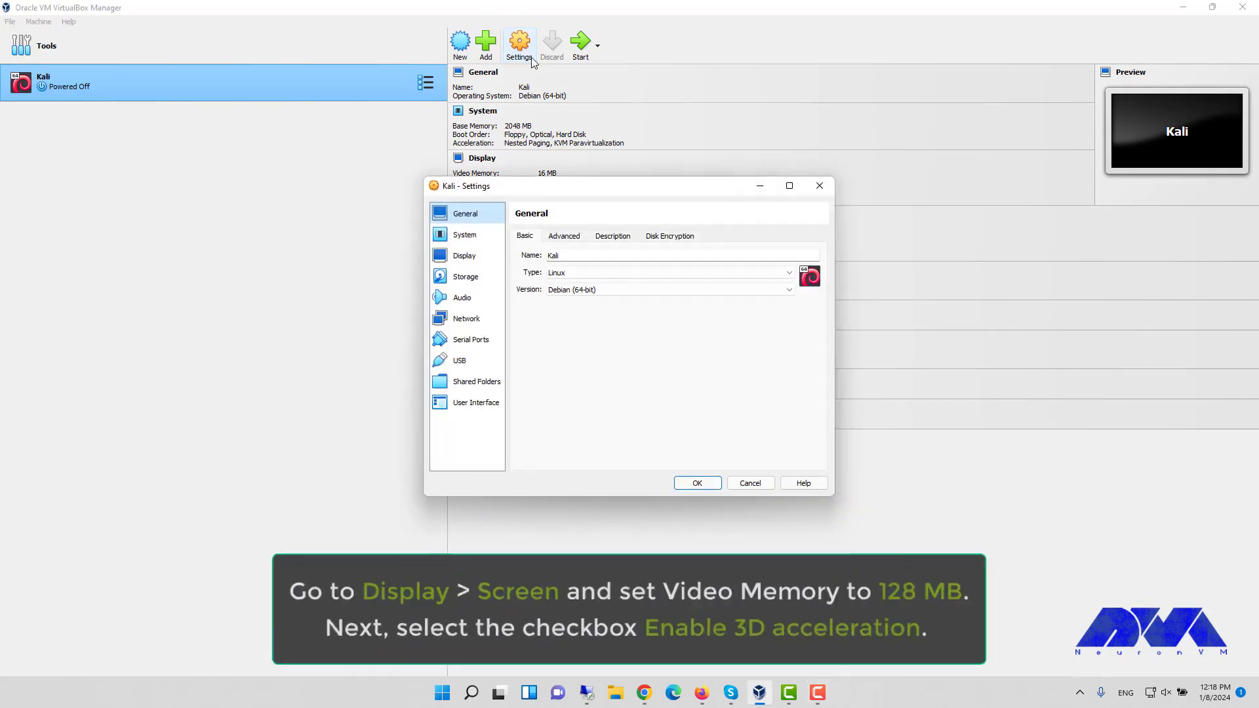
click(482, 259)
drag(611, 256, 789, 255)
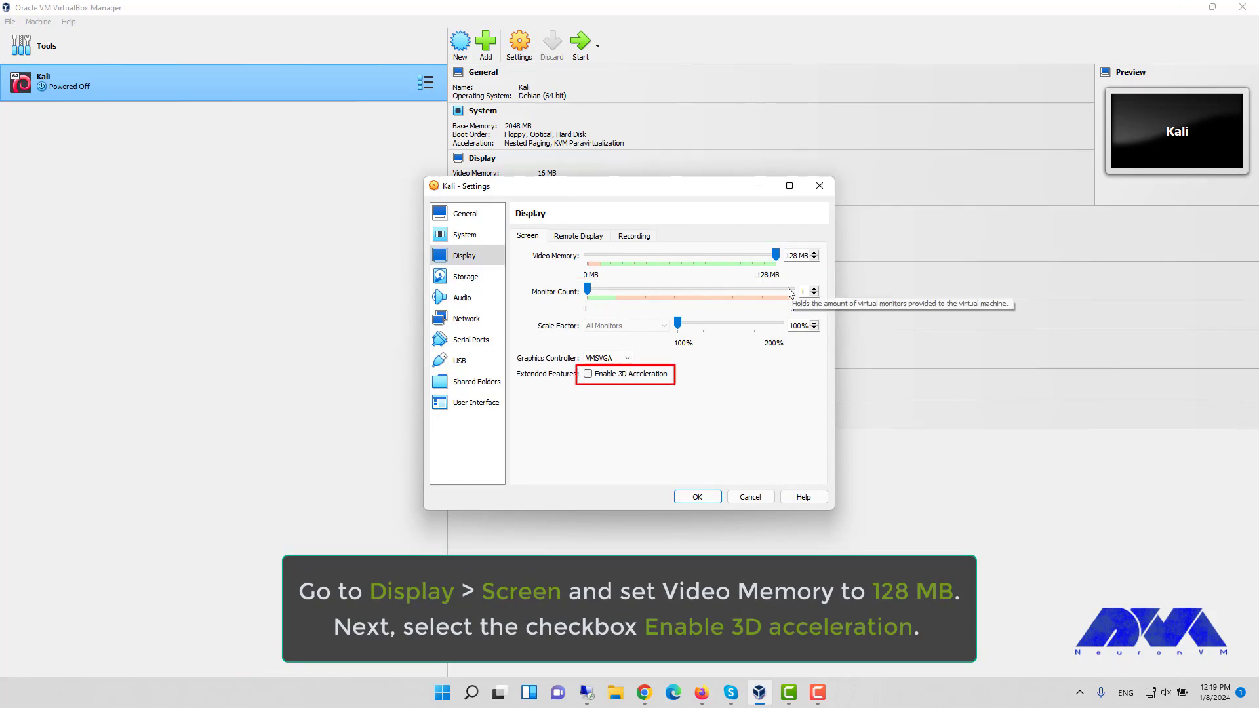
click(588, 374)
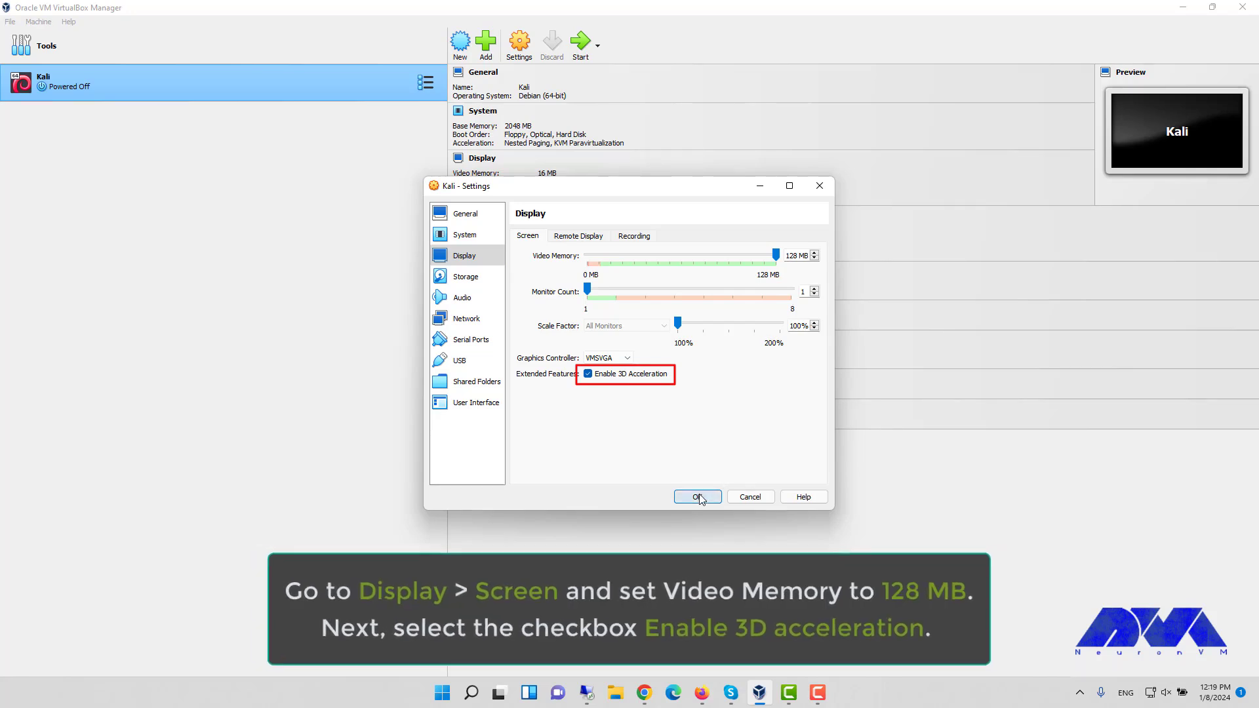
click(692, 499)
key(ctrl+s)
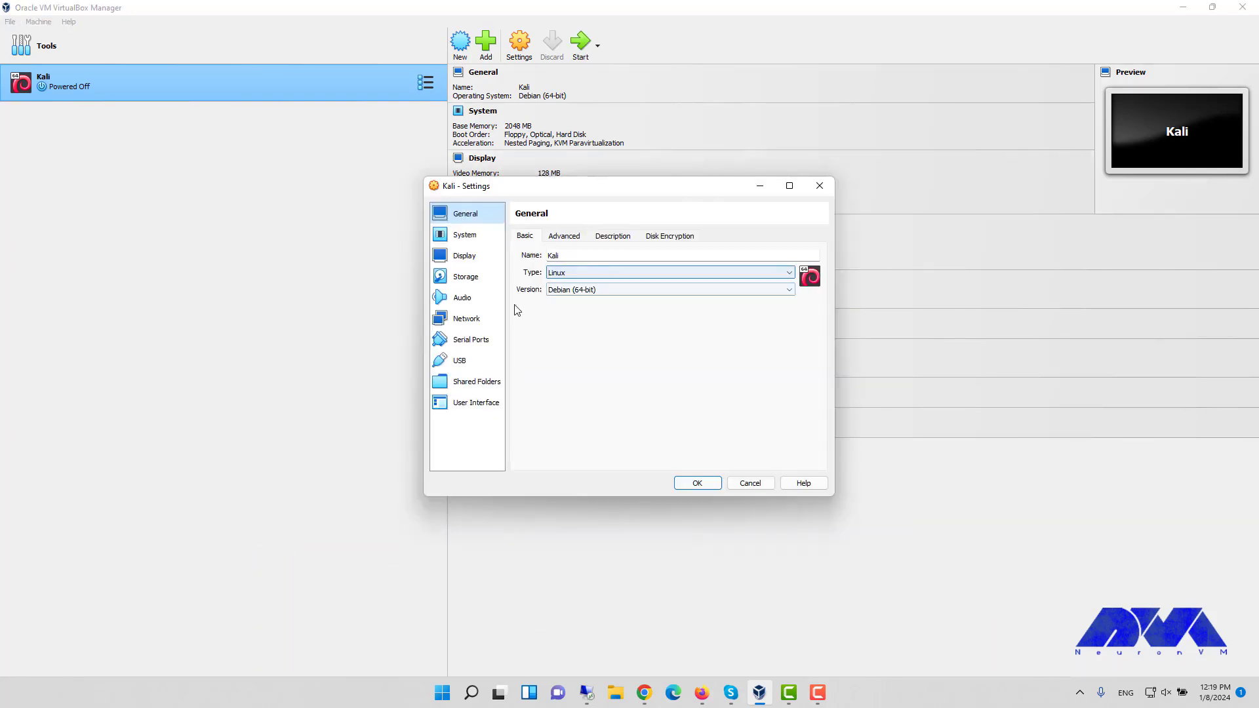
- Attach Kali's network adapter as Bridged Adapter on the Realtek PCIe GbE Family Controller and save
click(488, 318)
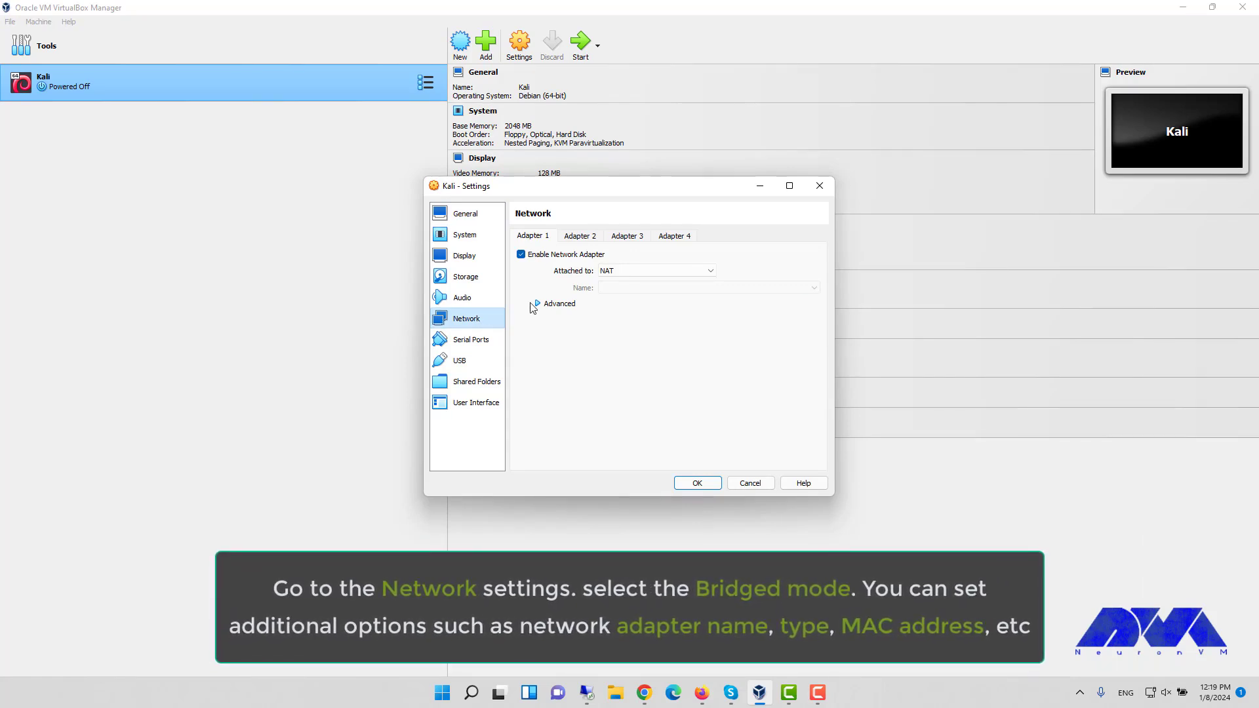
click(632, 275)
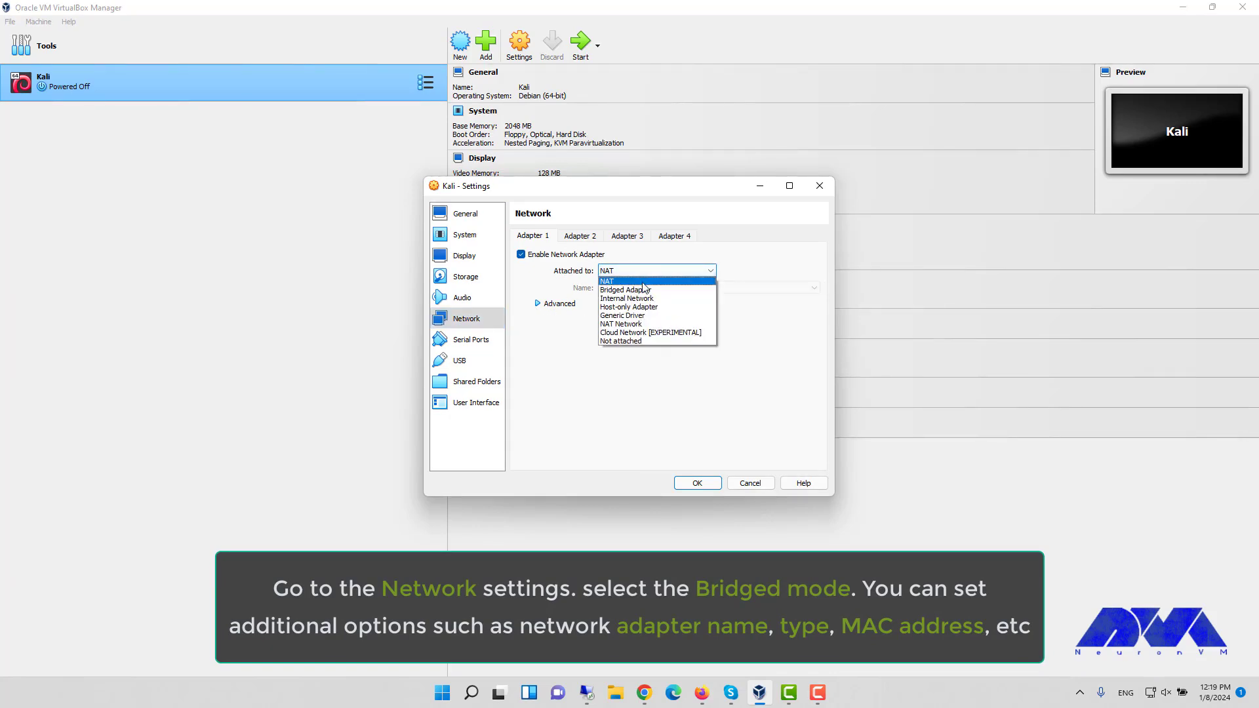
click(654, 289)
click(538, 304)
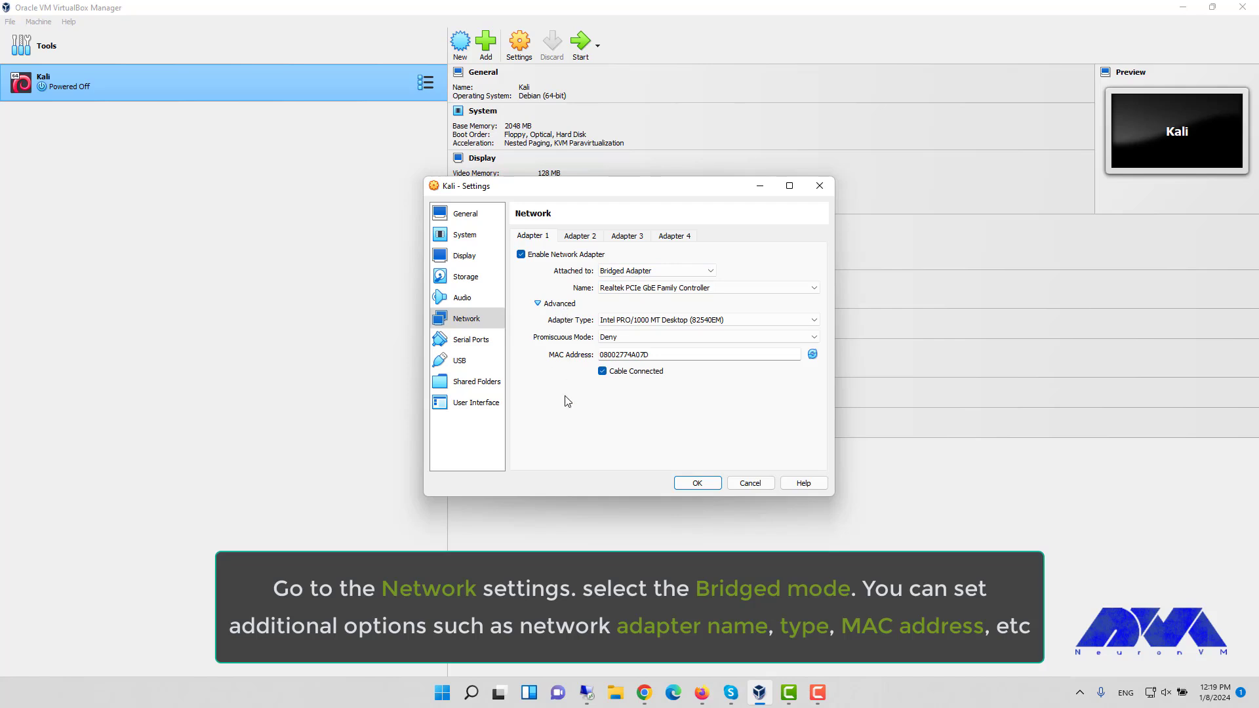
click(689, 484)
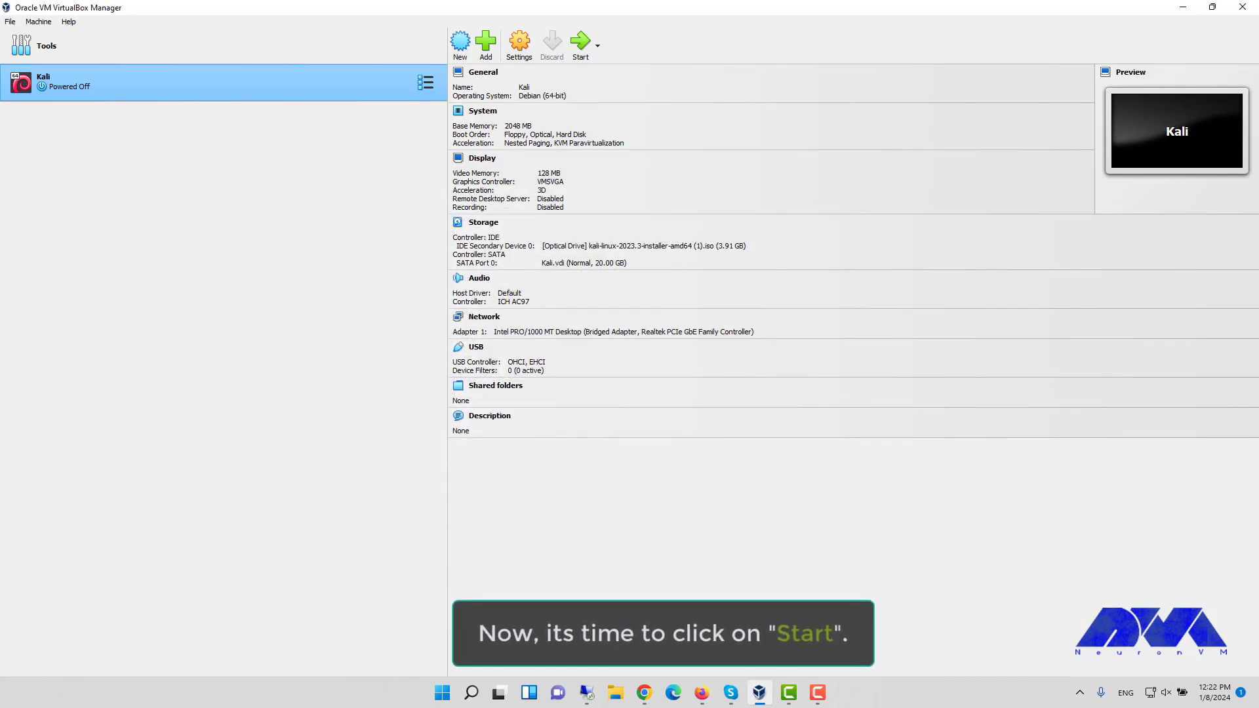
- Start the Kali VM and highlight Graphical install in the boot menu
click(584, 42)
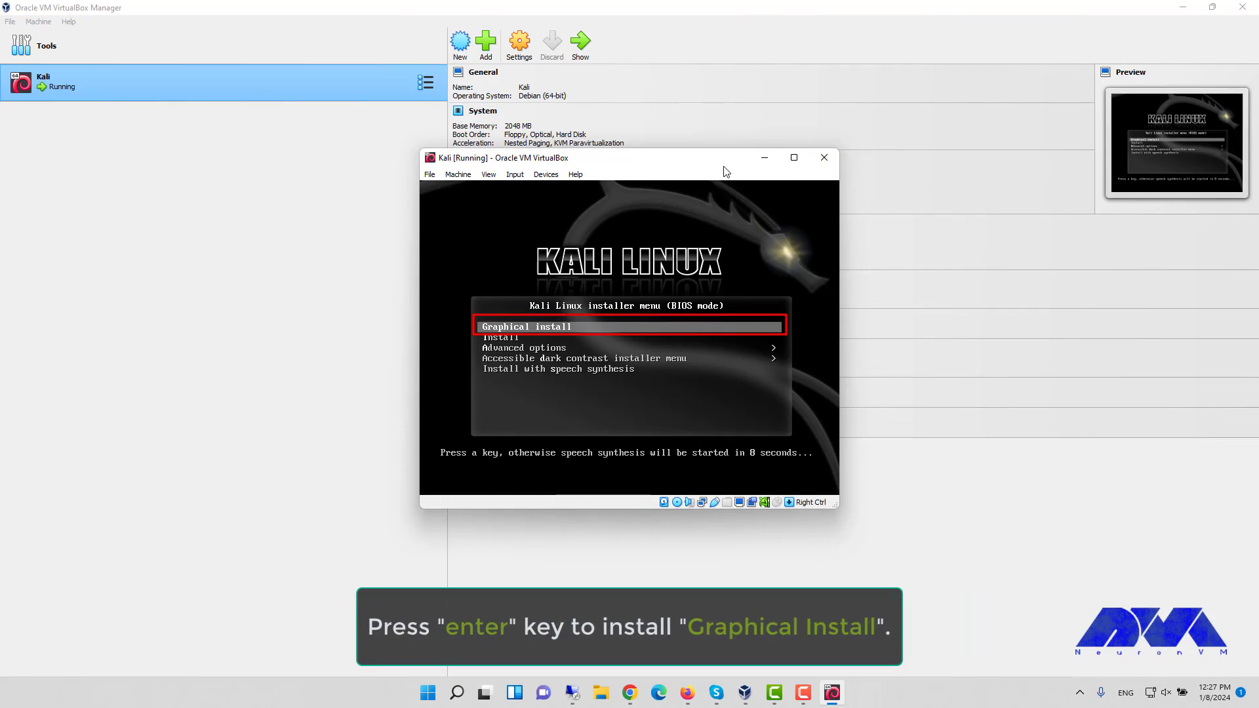
key(Down)
key(Up)
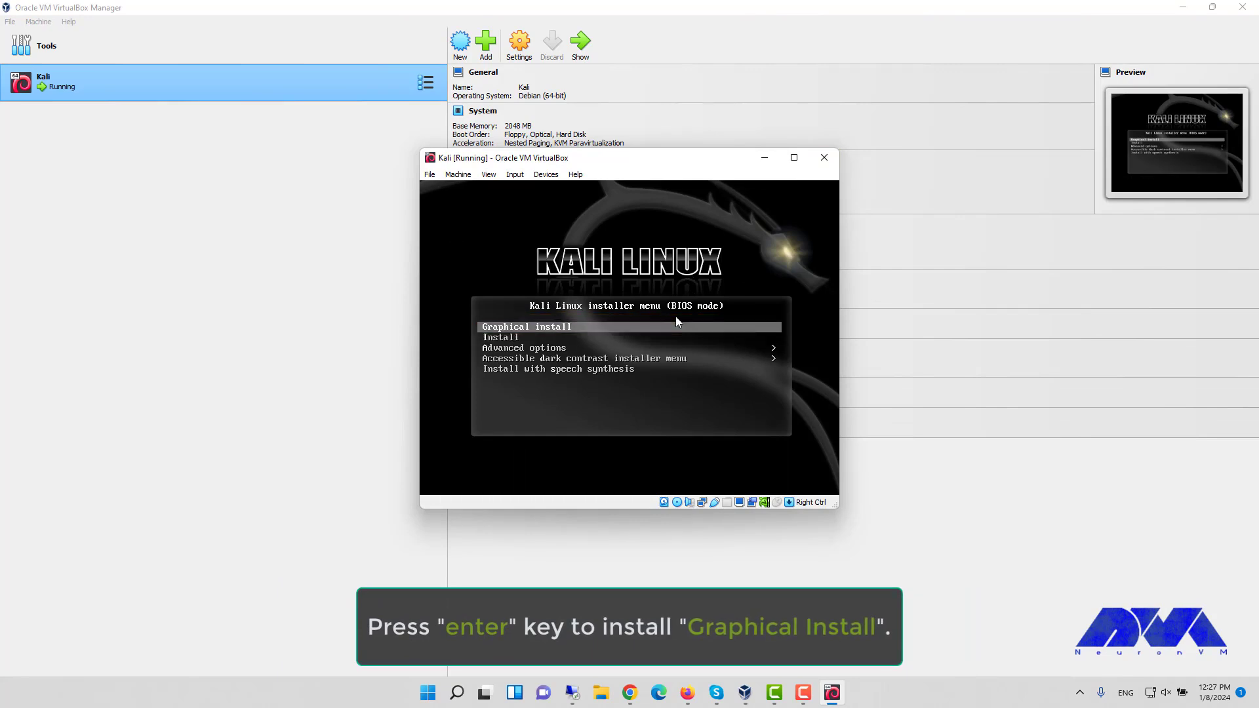
- Launch Graphical install and accept English, United States and the American English keymap
key(Return)
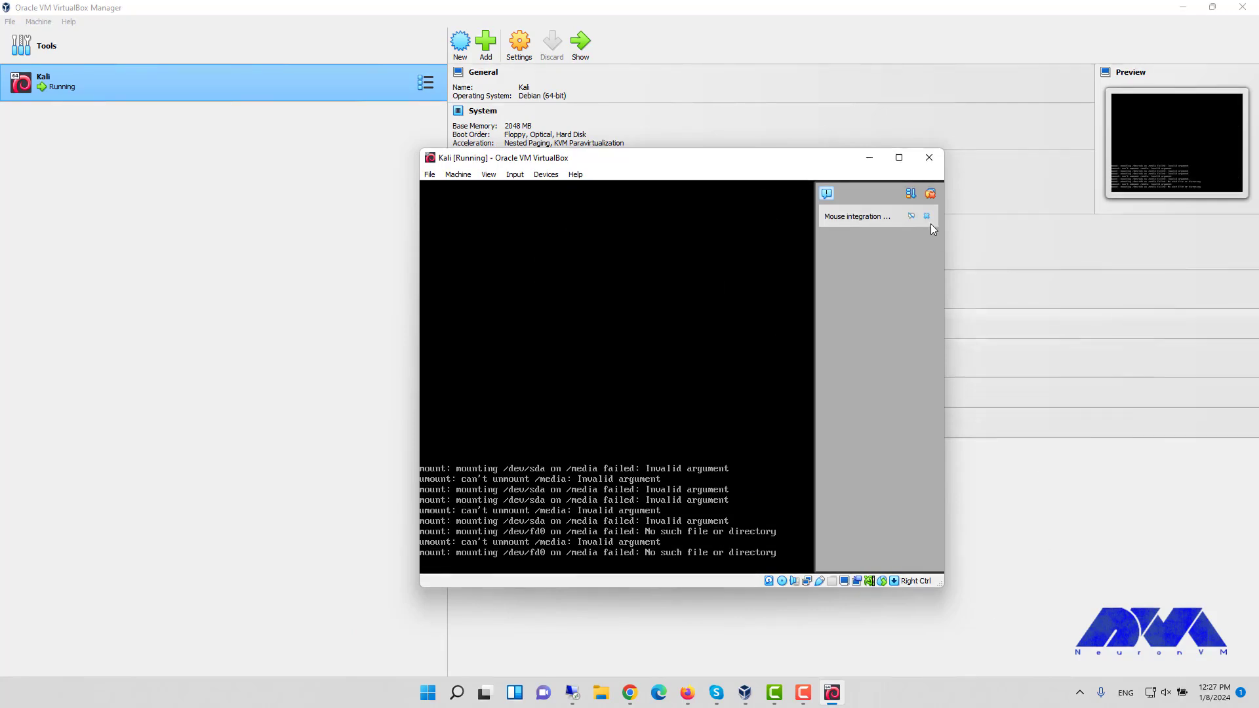
click(933, 194)
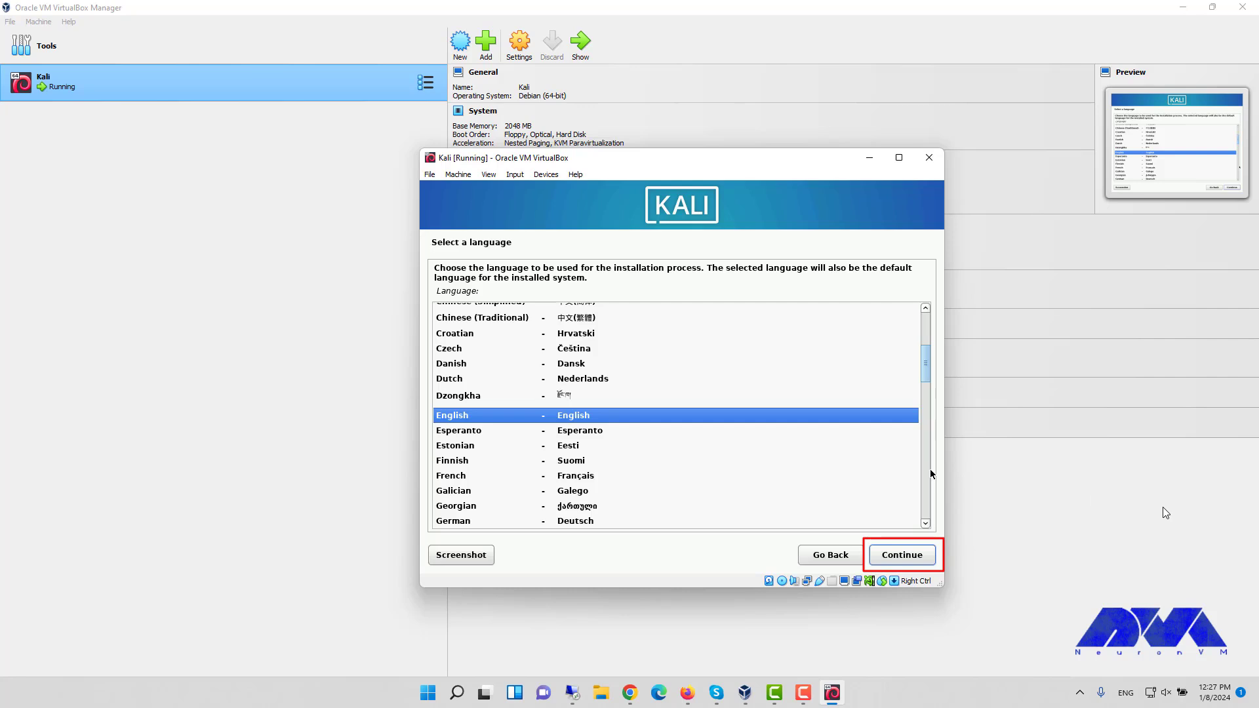
key(Return)
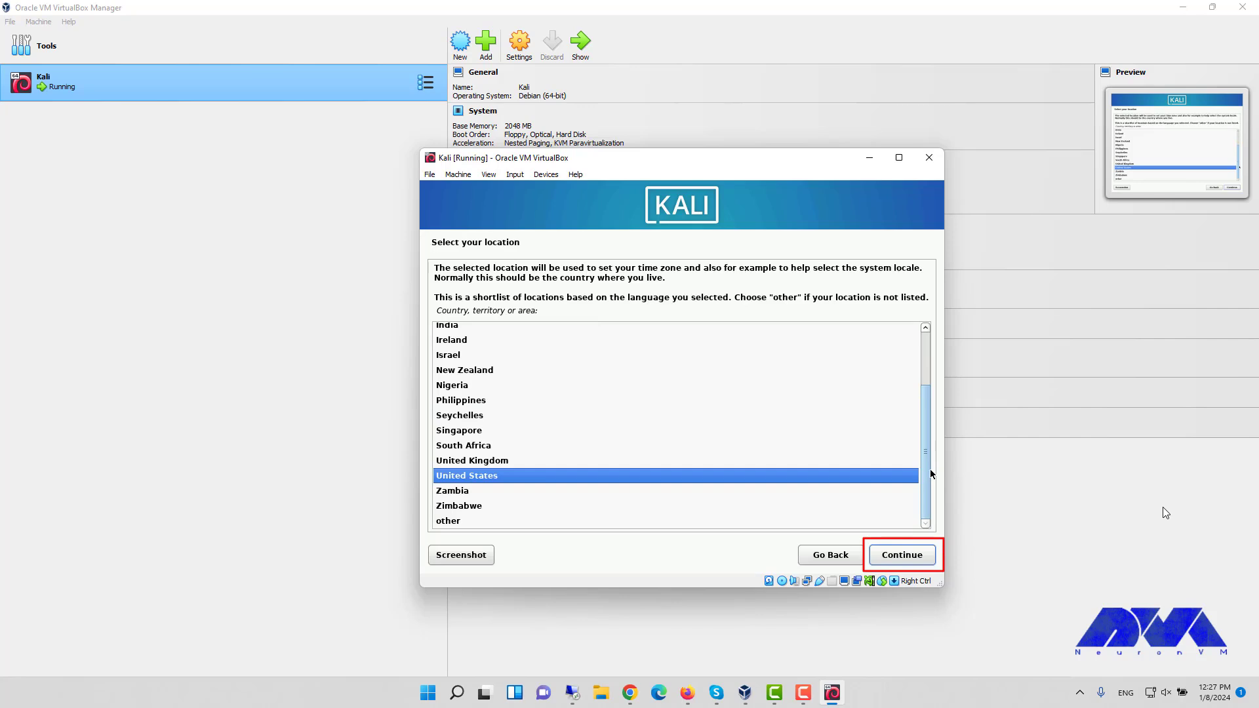
key(Return)
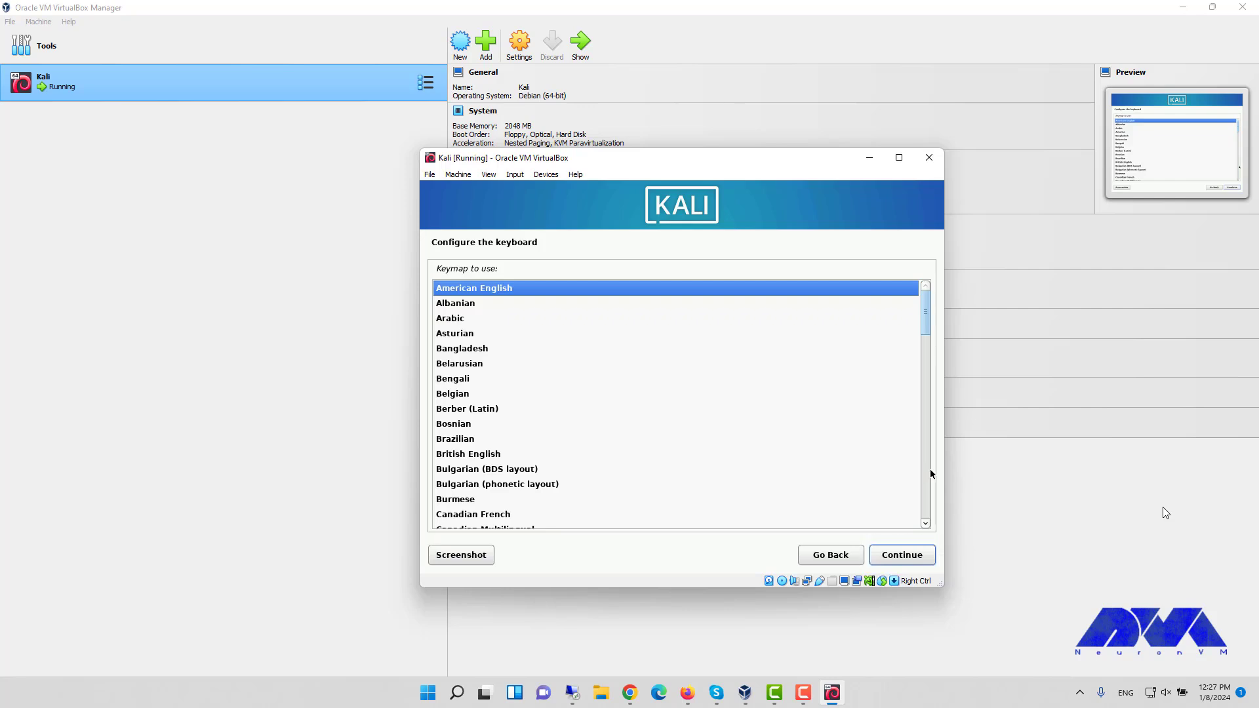
key(Return)
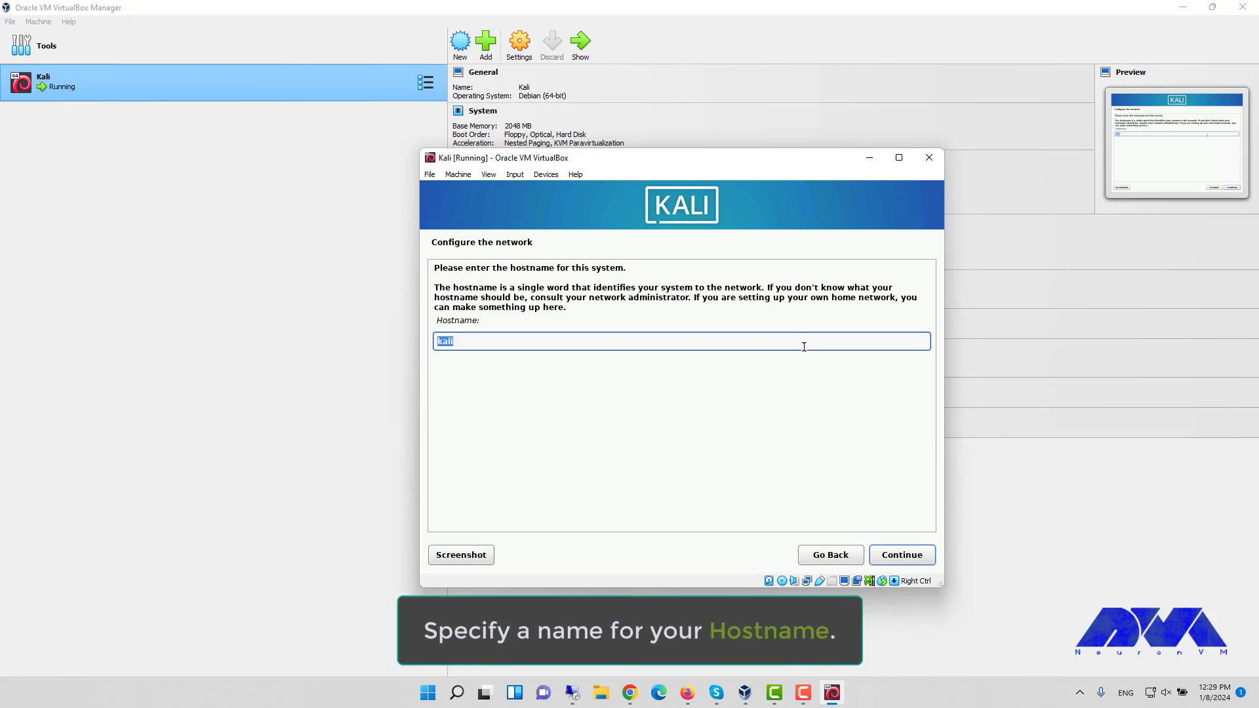
- Set the hostname to neuronvm and leave the domain name blank
text(neuronvm)
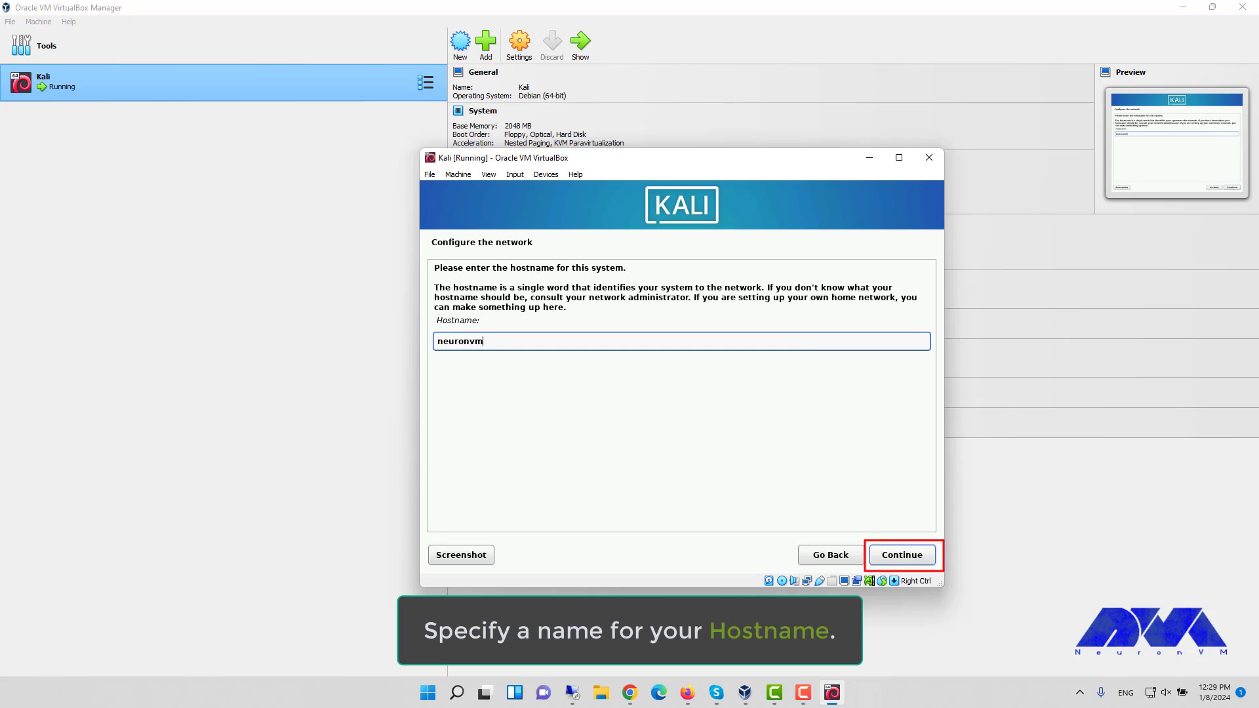
key(Return)
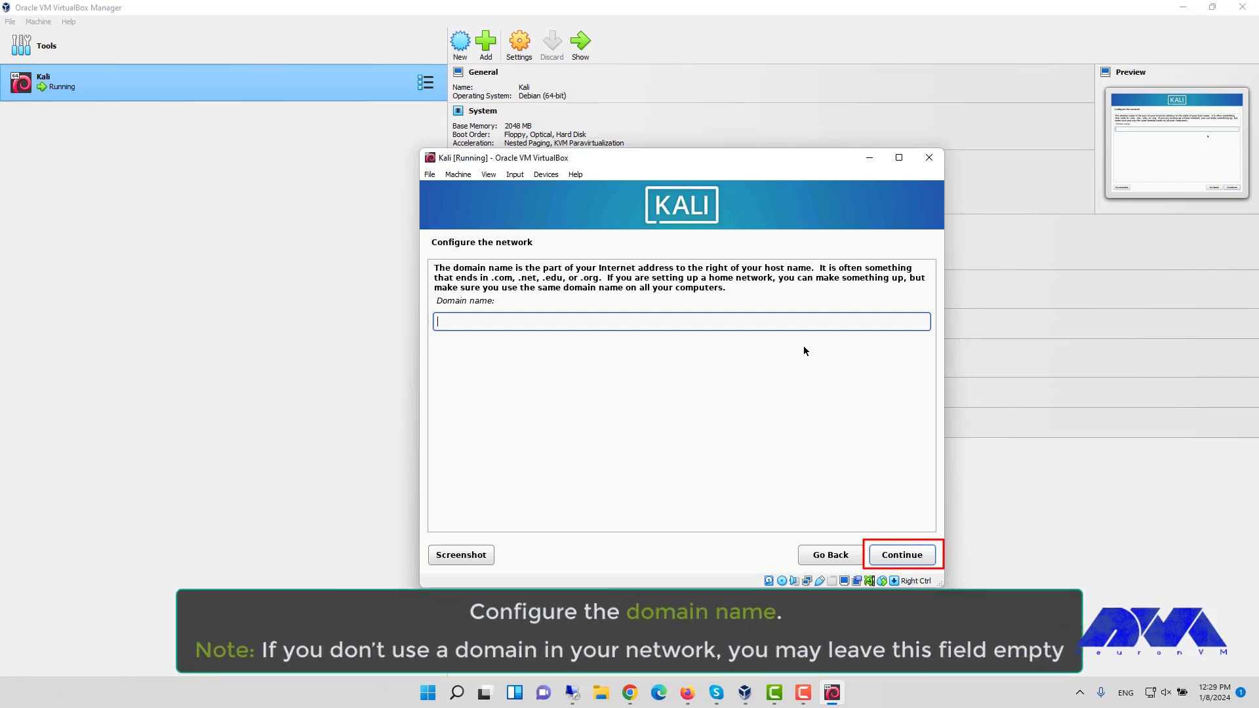
key(Return)
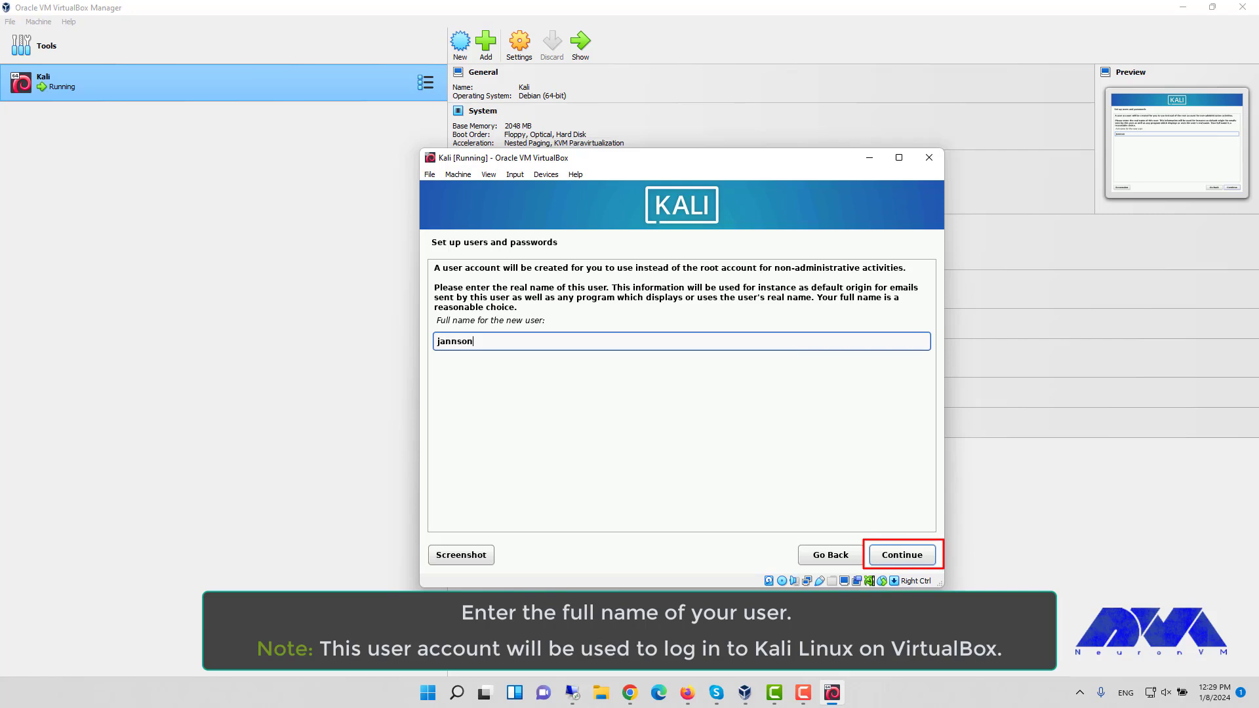
- Accept the full name and prefilled username, enter the user's password twice, and keep Eastern time
key(Return)
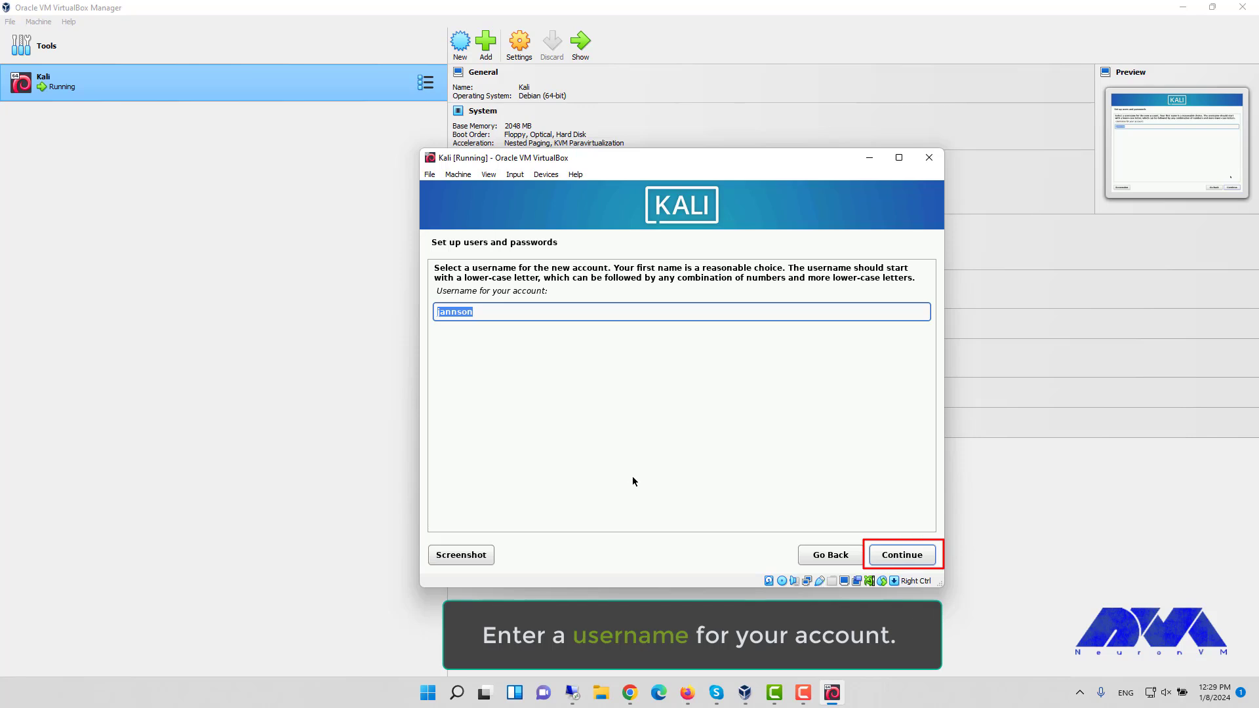
key(Return)
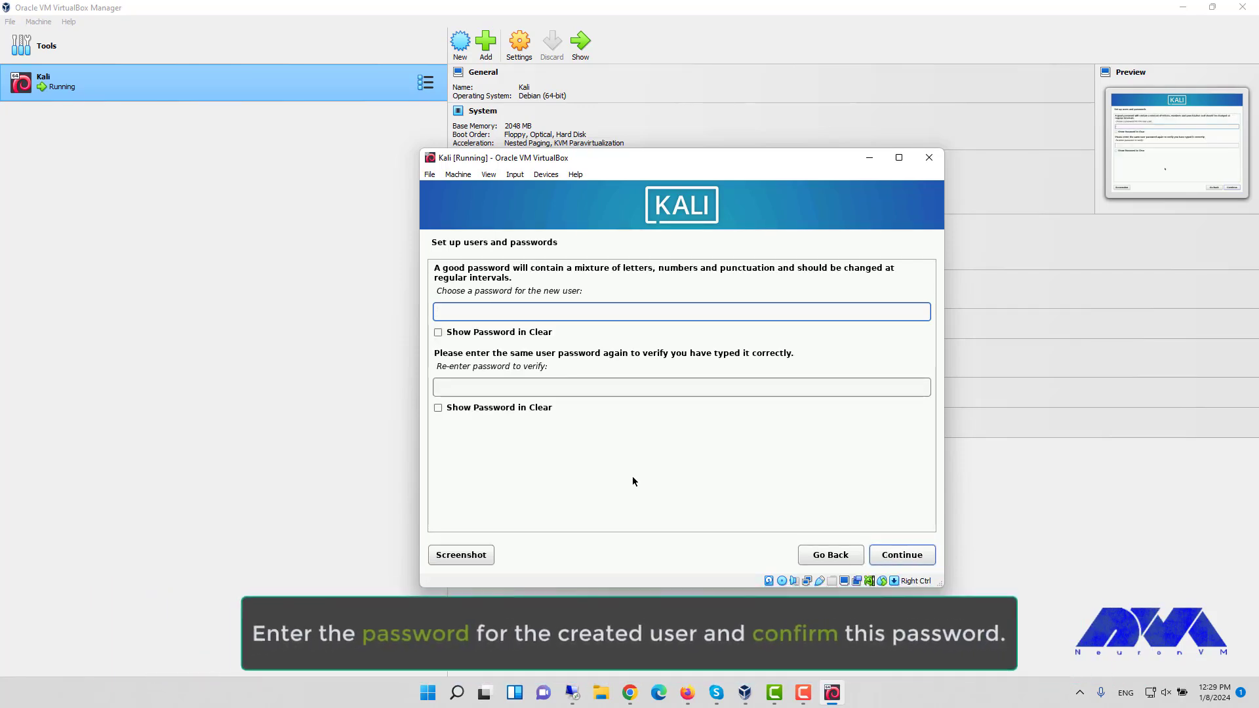
text(************)
key(Tab)
text(************)
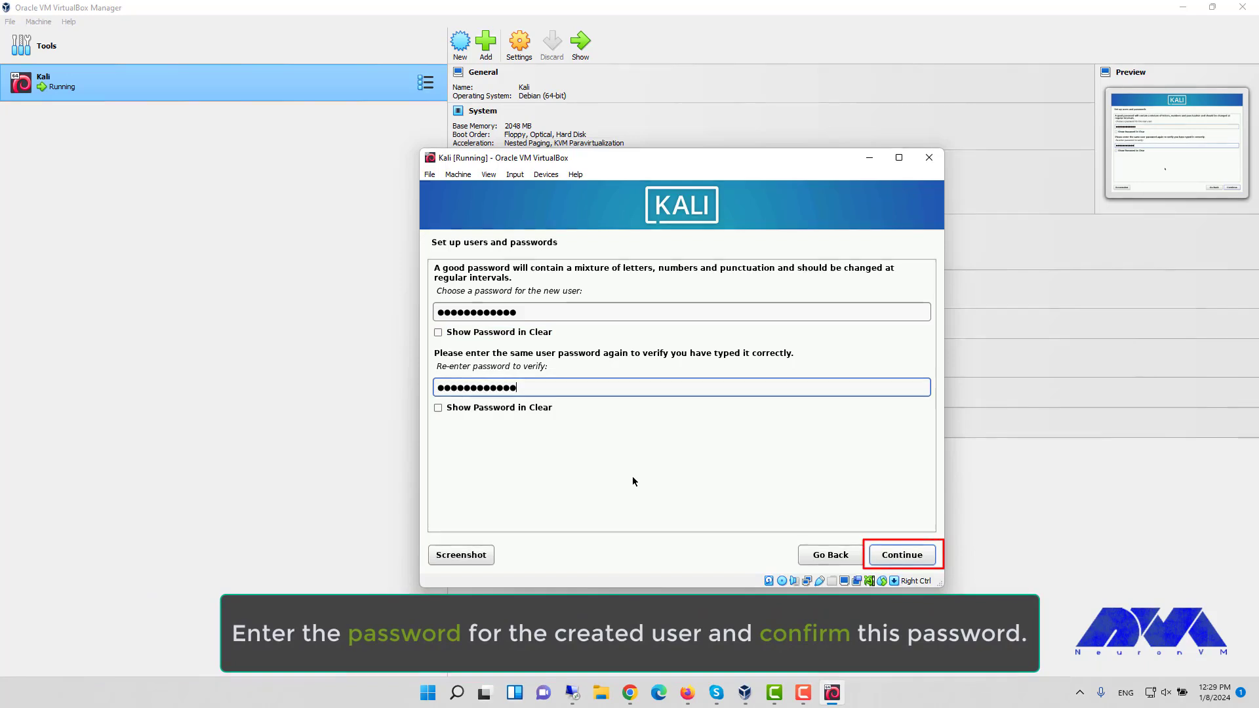
key(Return)
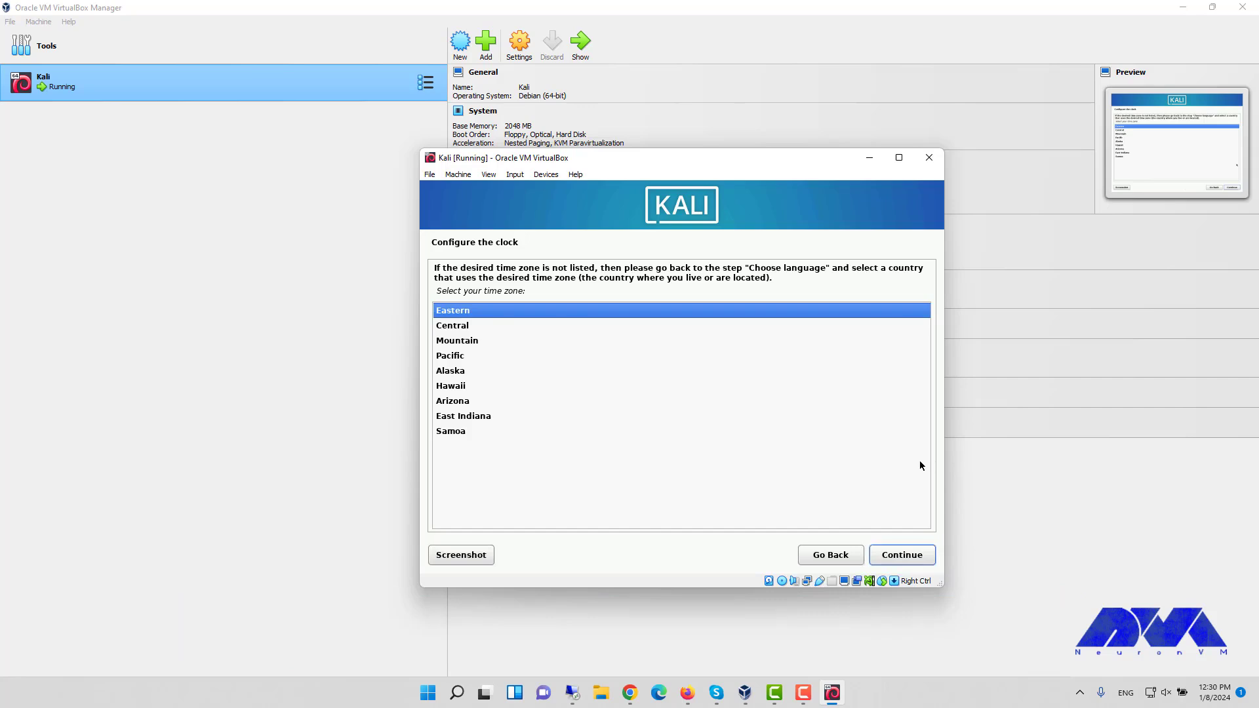
key(Return)
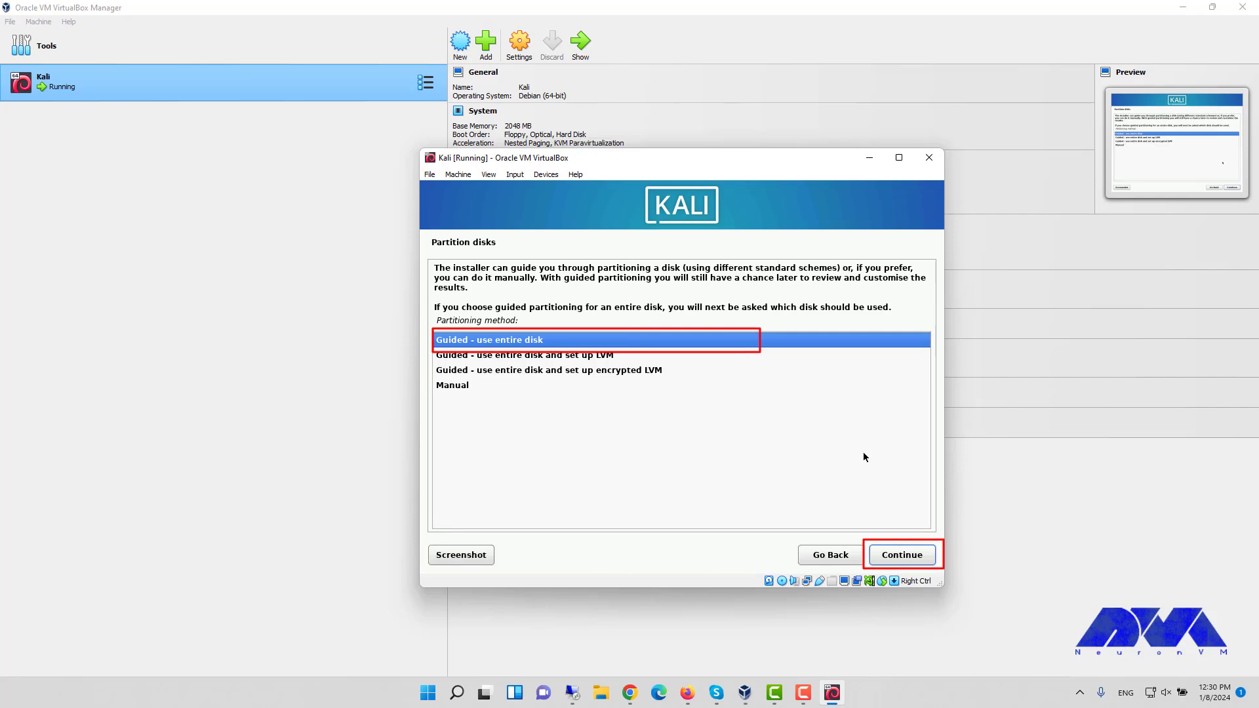
- Guided-partition the whole 21.5 GB disk with all files in one partition and write the changes
key(Return)
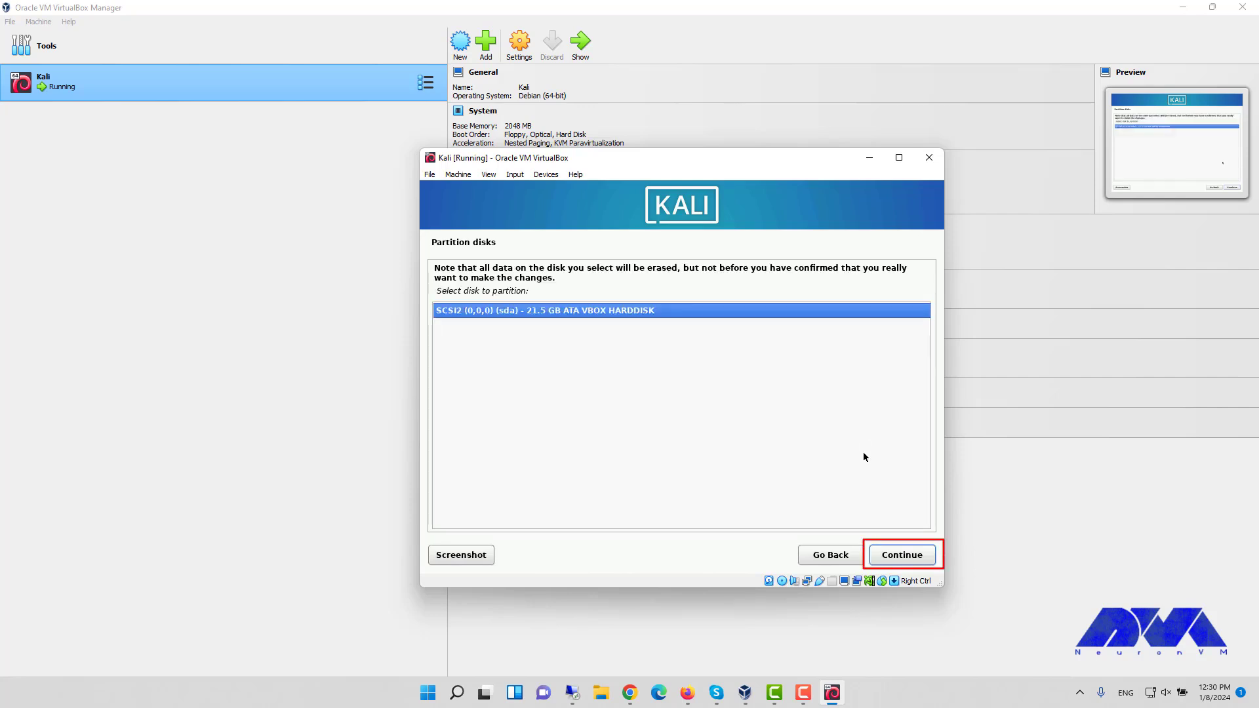
key(Return)
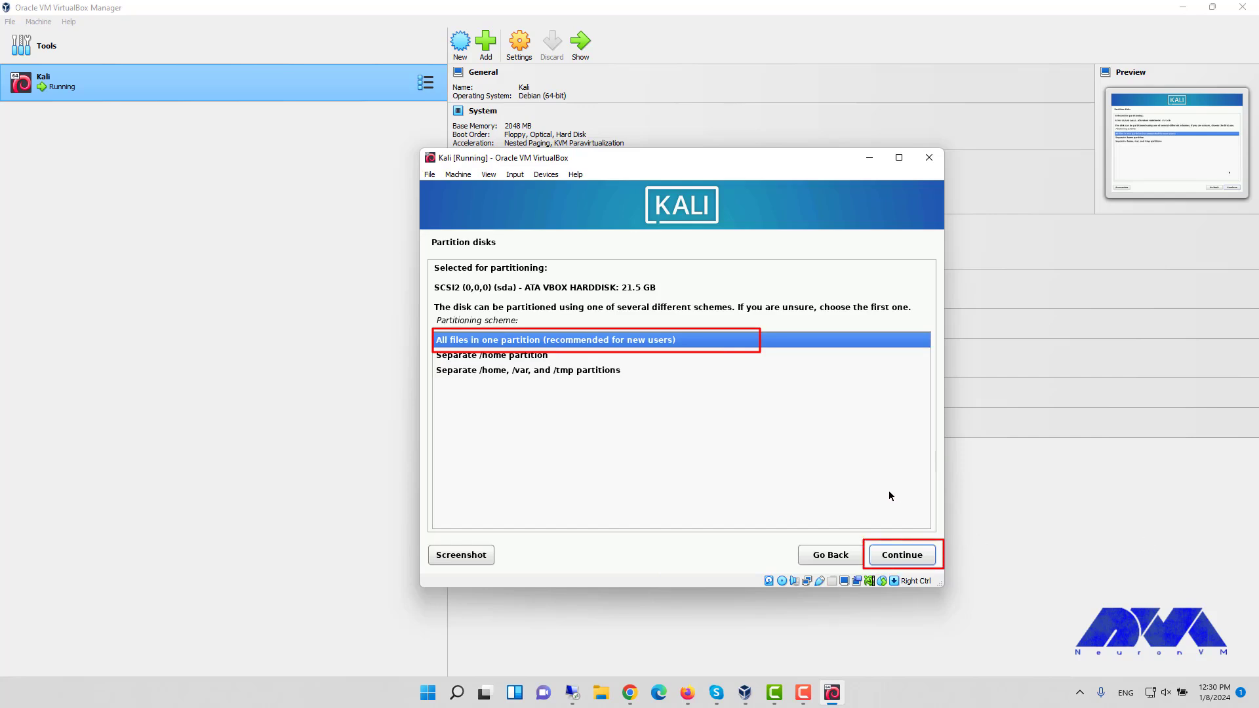
key(Return)
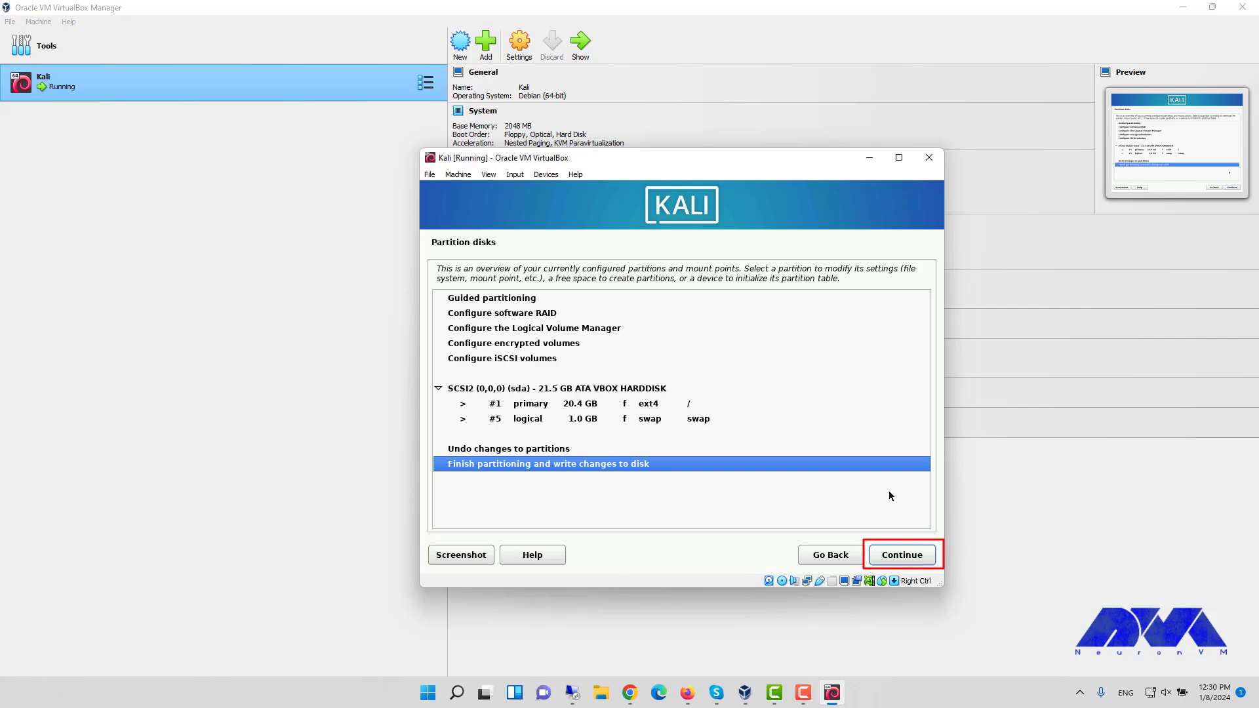
key(Return)
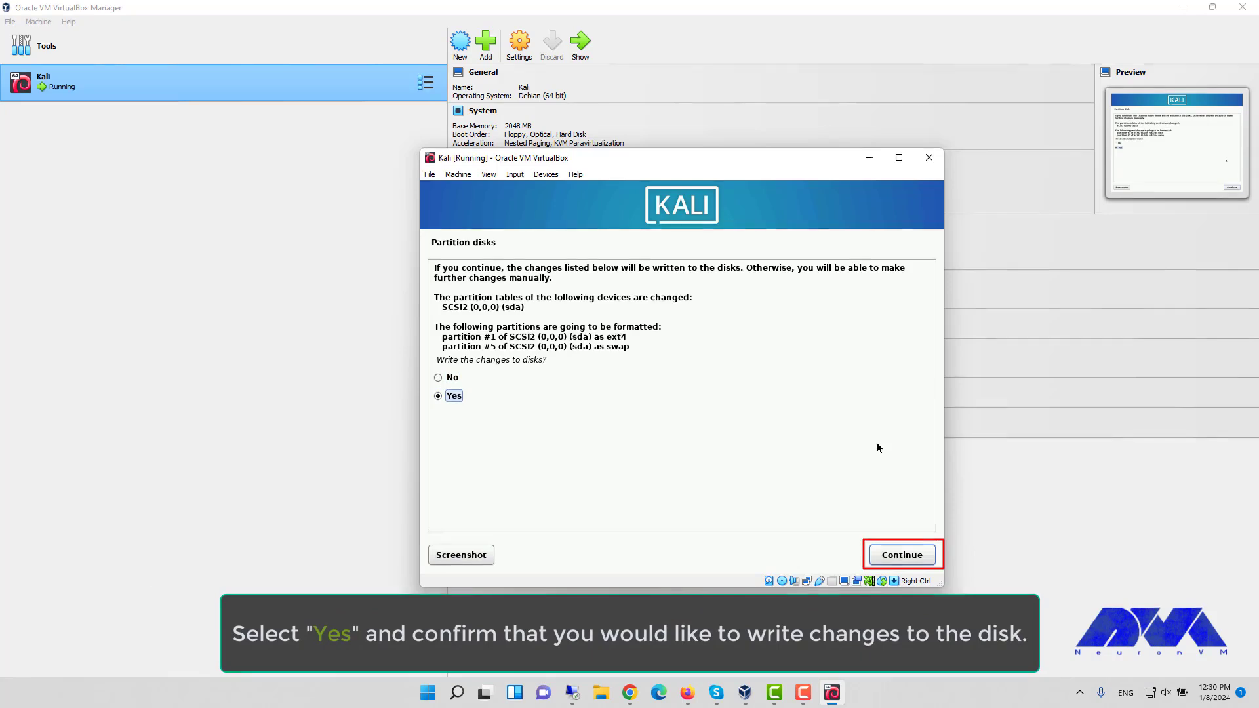
key(Return)
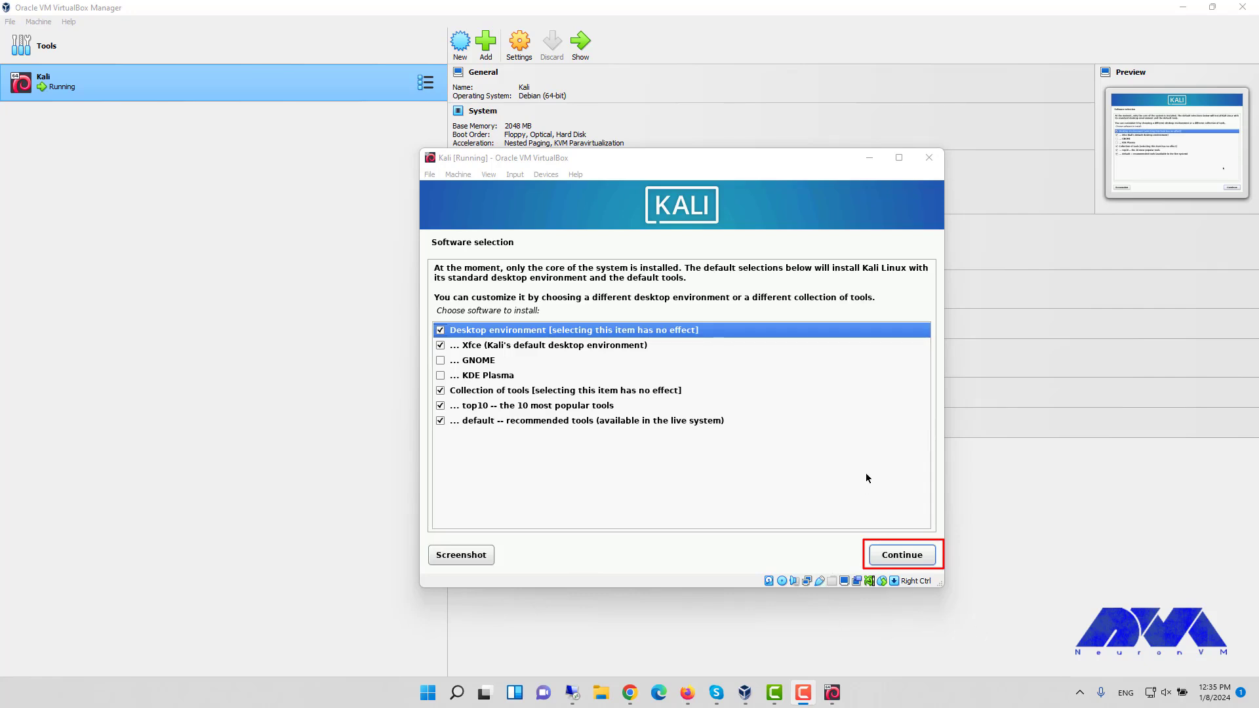
- Keep the default Xfce and tool selection, then install GRUB on /dev/sda
click(905, 555)
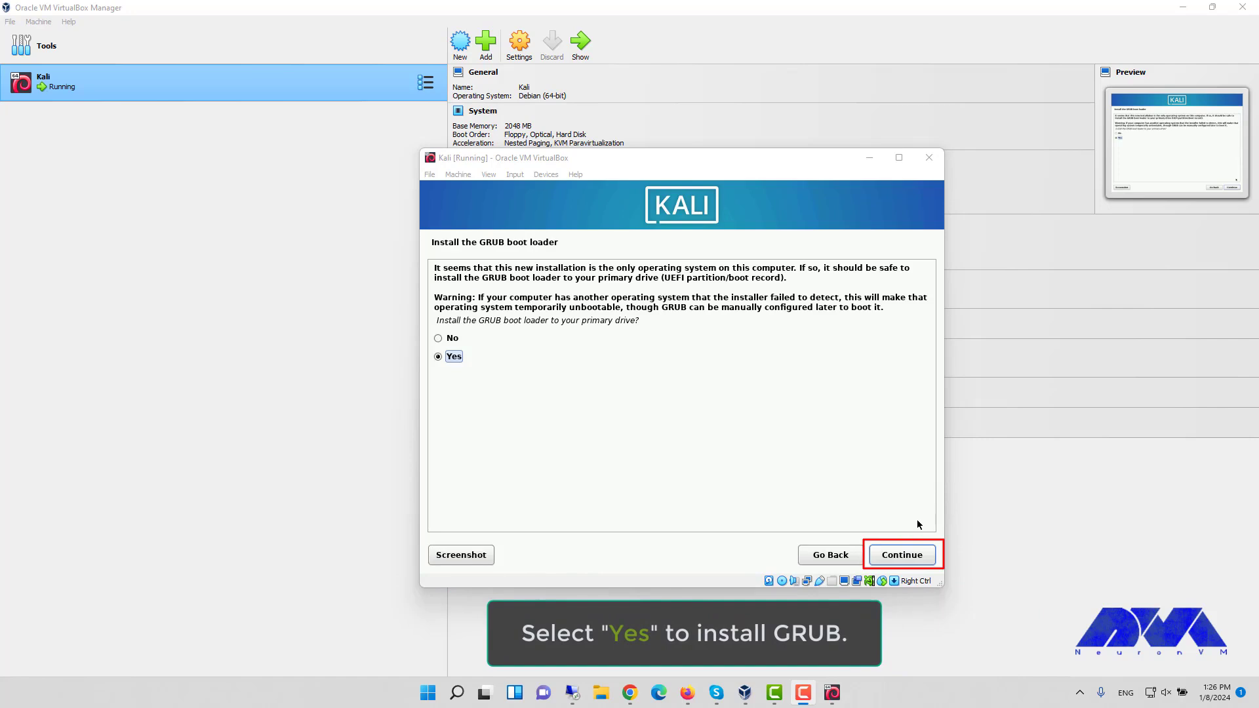
click(904, 558)
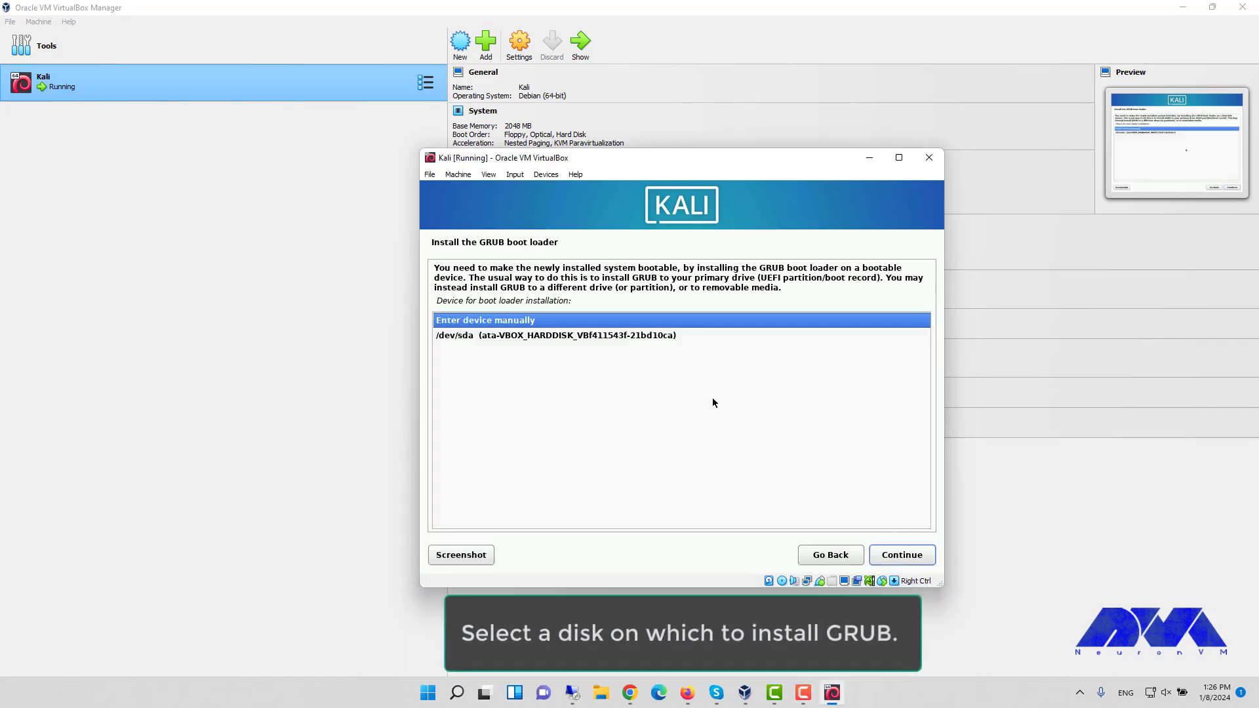
click(670, 337)
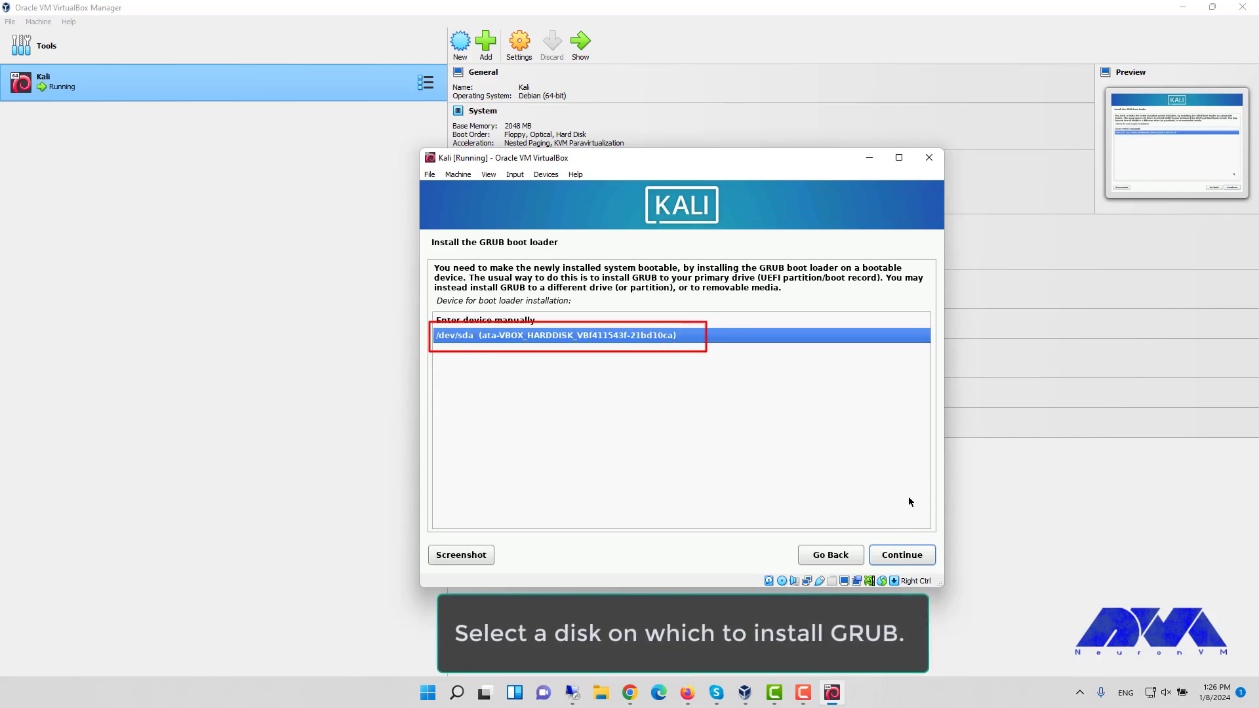
click(911, 557)
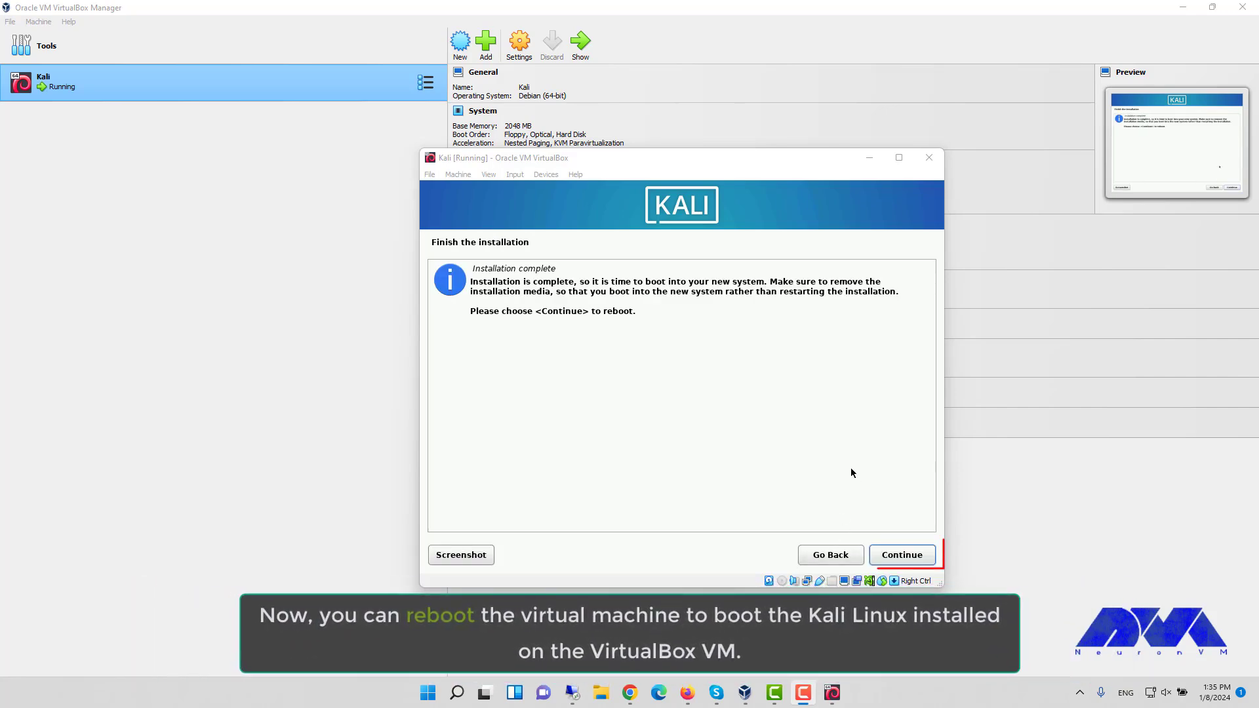
- Confirm the finished installation so the VM reboots into the installed Kali system
click(918, 555)
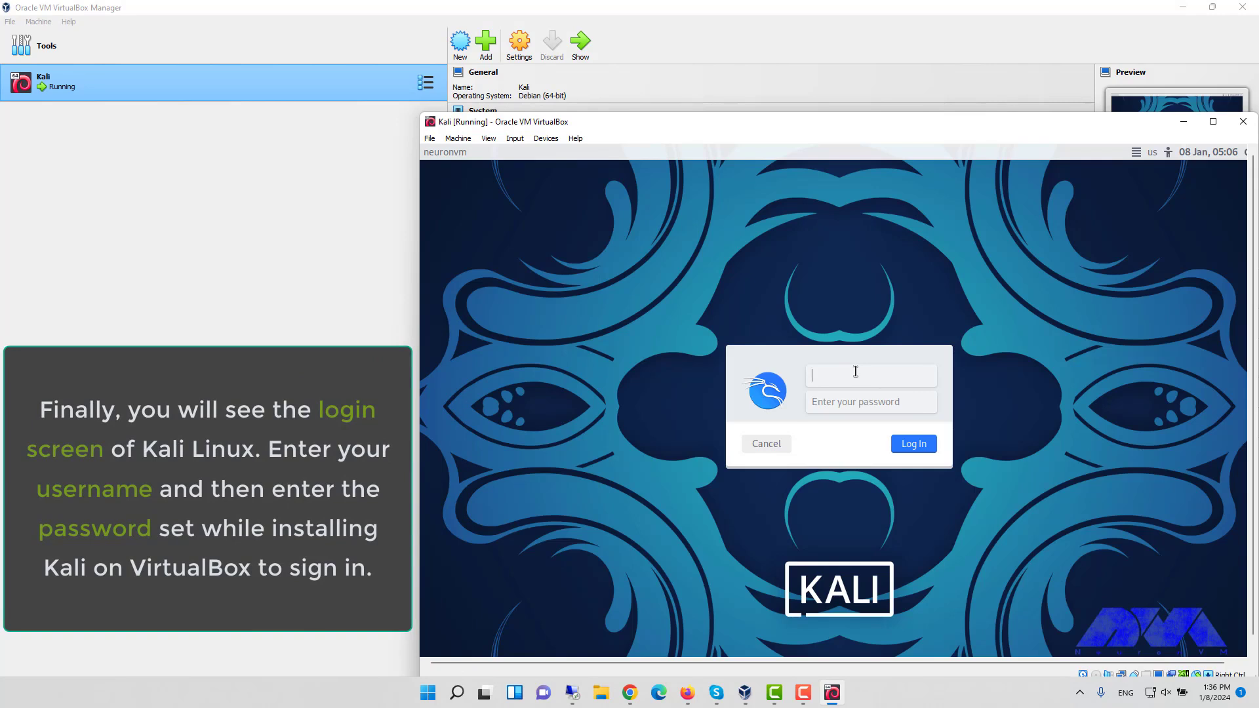
- Log in with the new user's password and maximize the VM window onto the Xfce desktop
key(Tab)
text(kal)
key(Return)
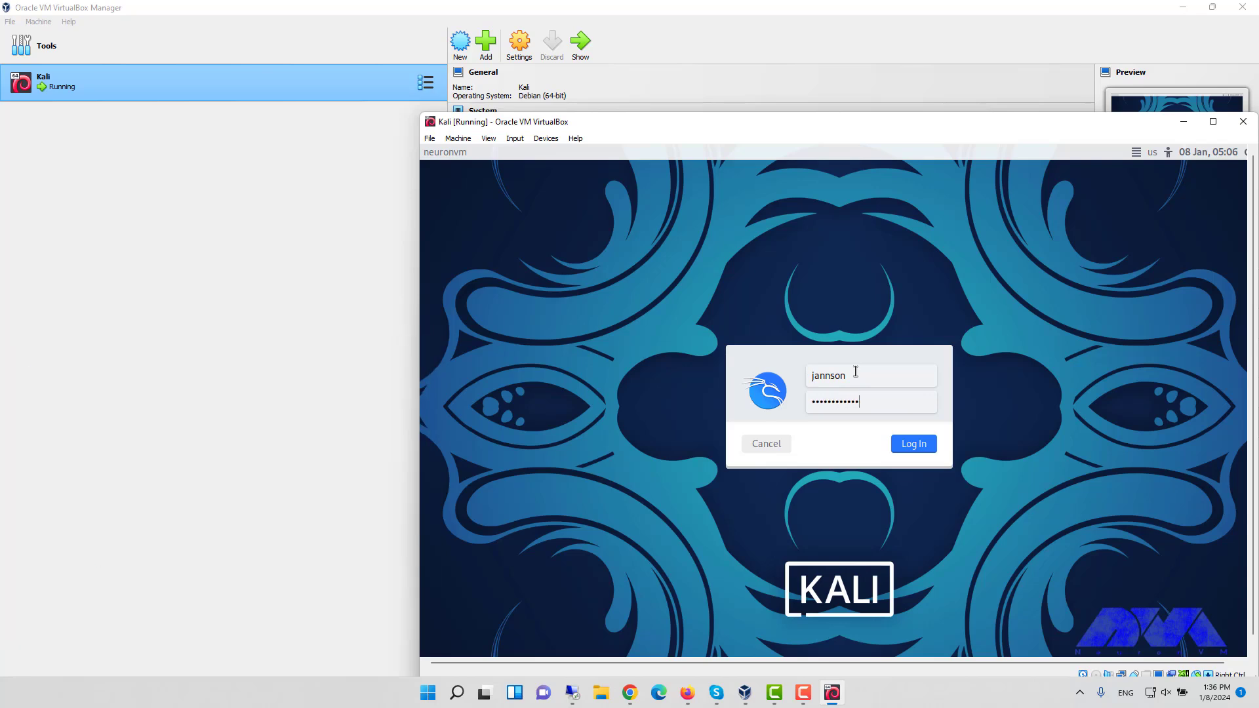
double_click(895, 123)
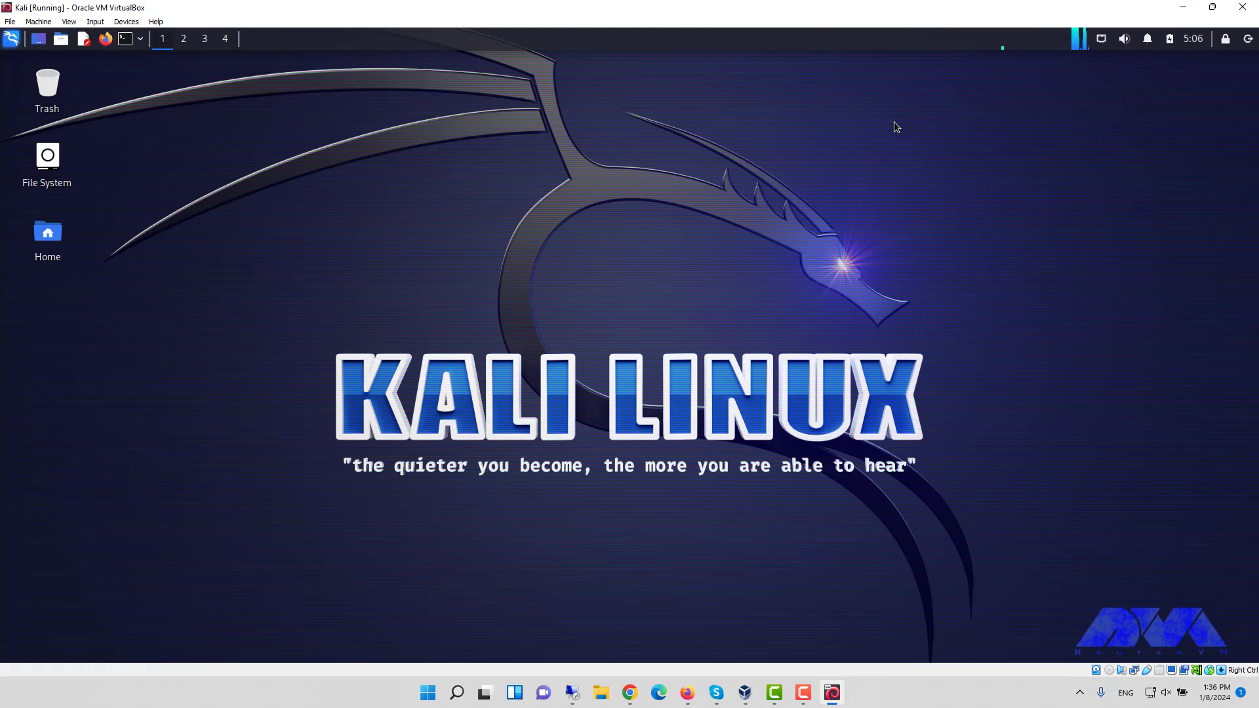